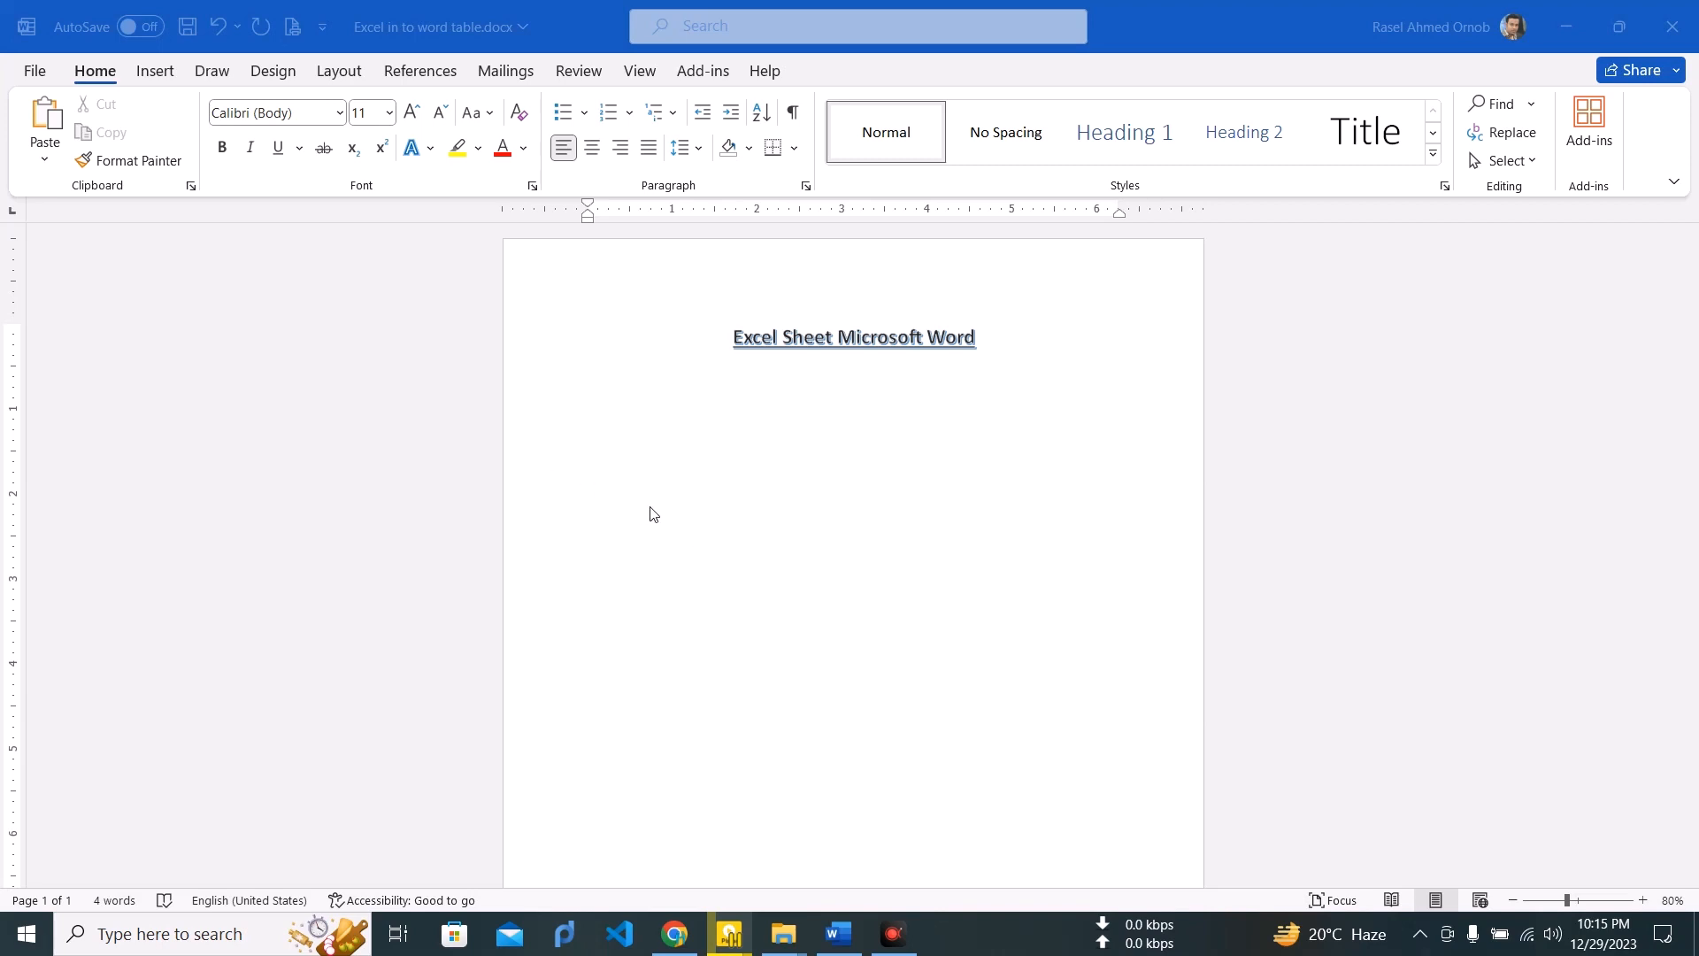
- Insert an embedded Excel spreadsheet at the cursor below the document title
click(159, 76)
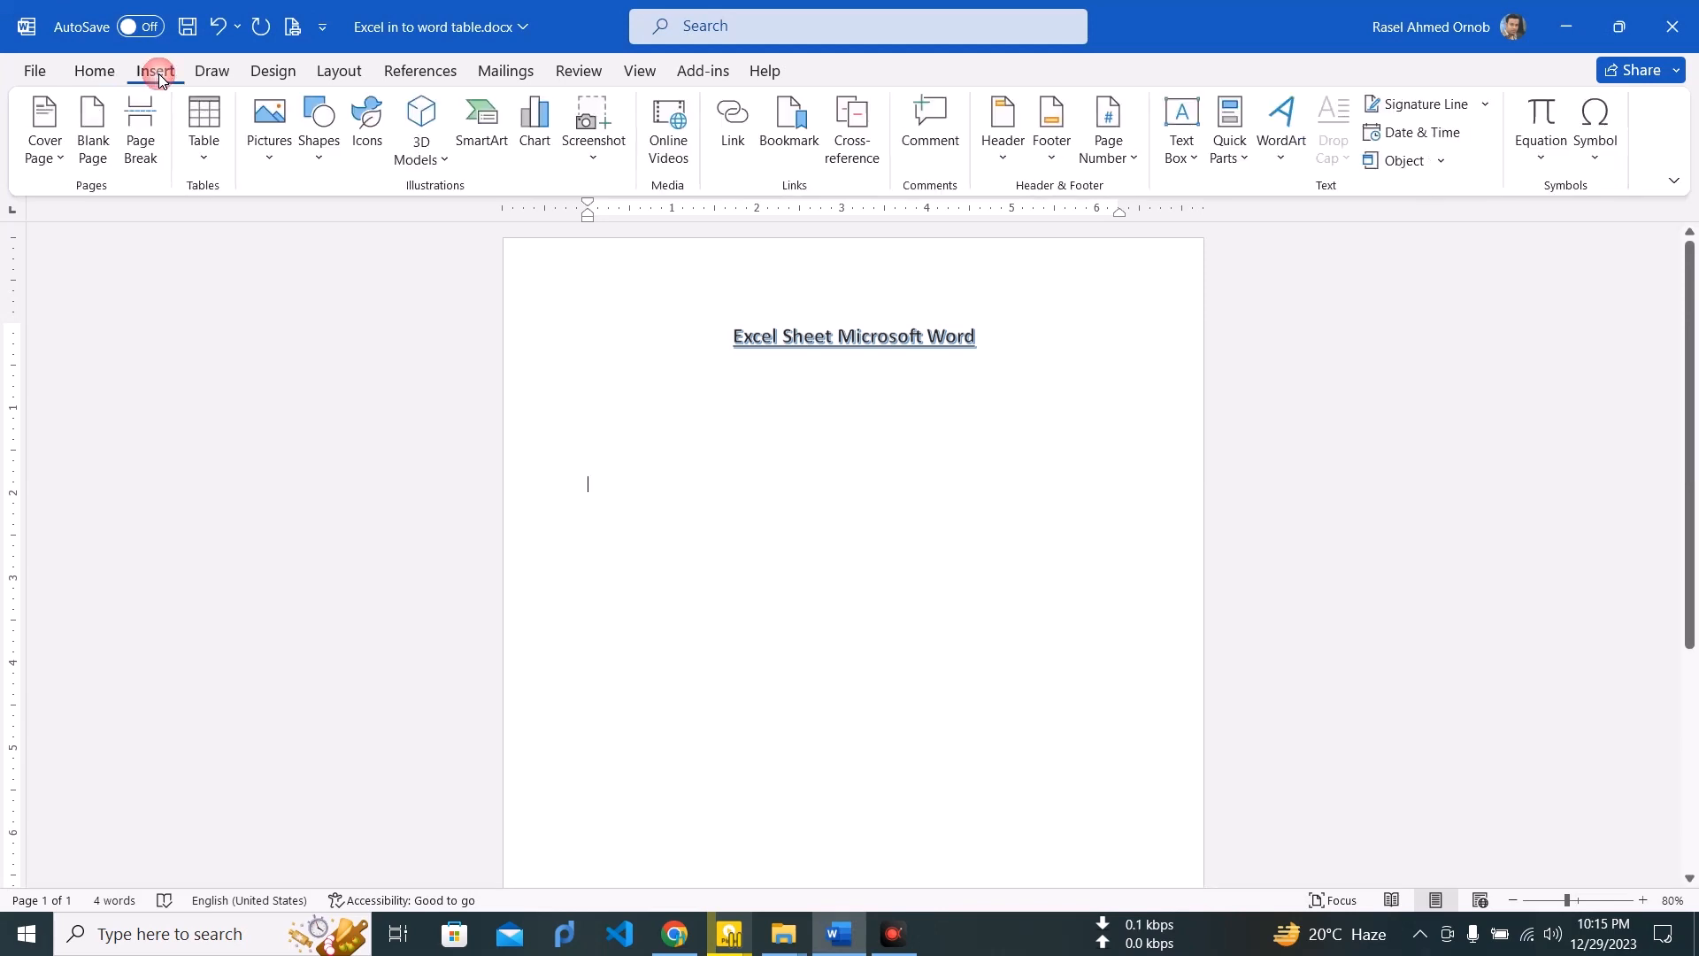
click(1625, 848)
click(209, 213)
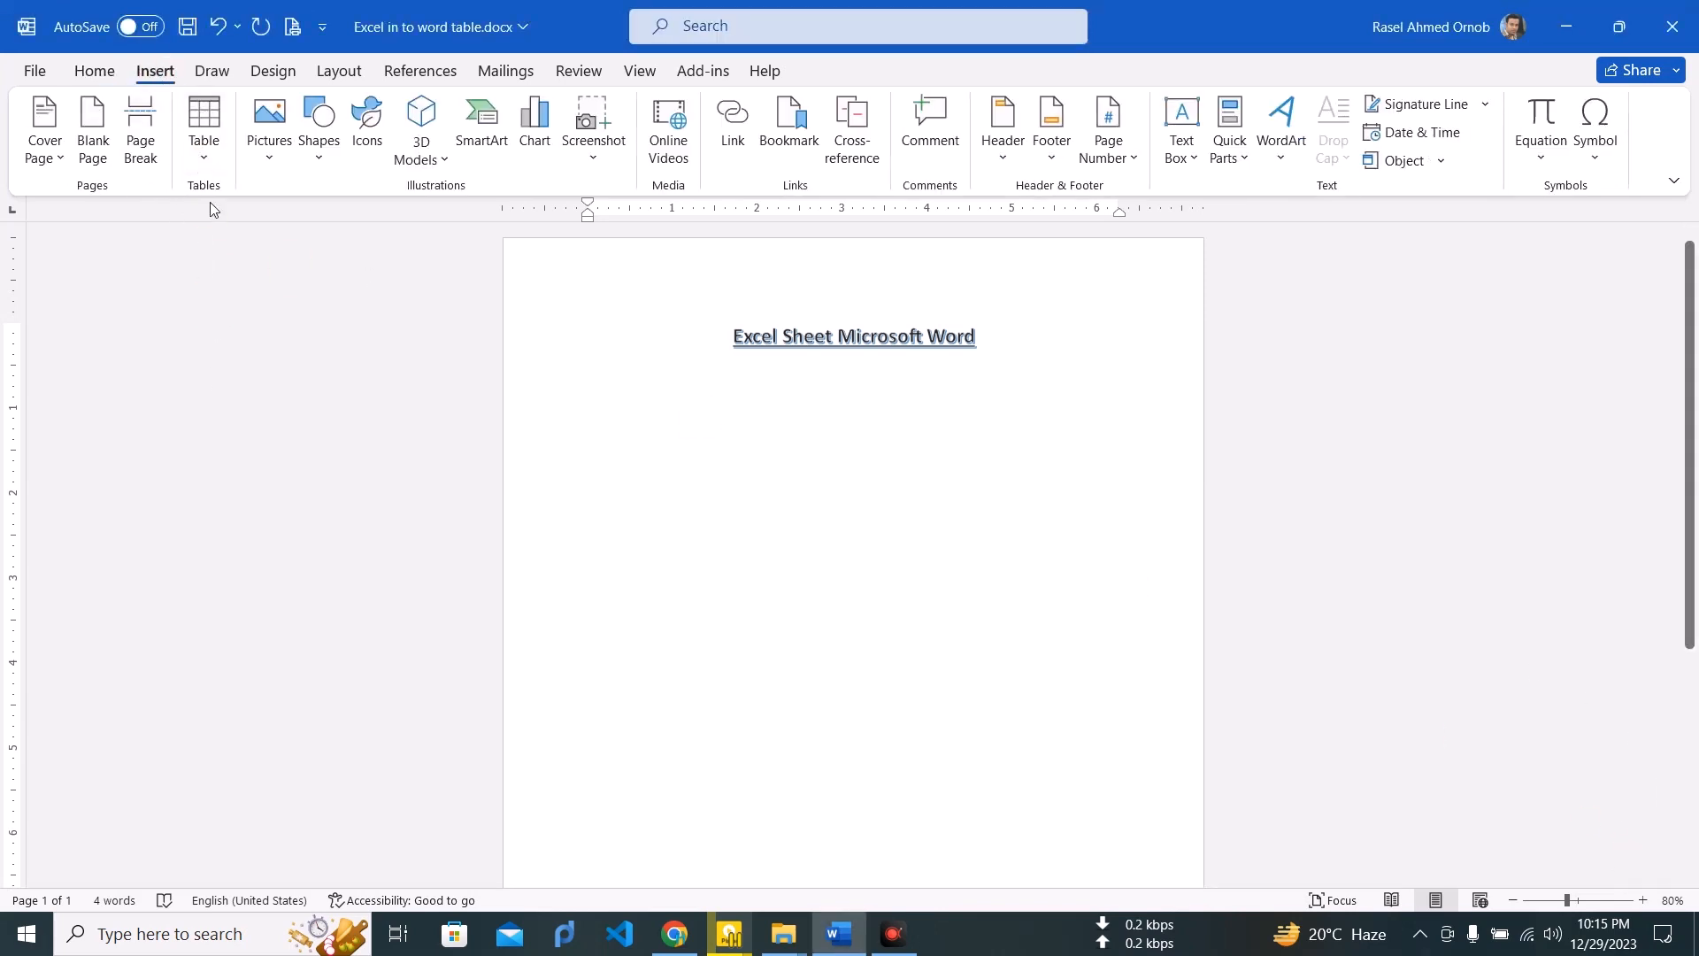
click(204, 146)
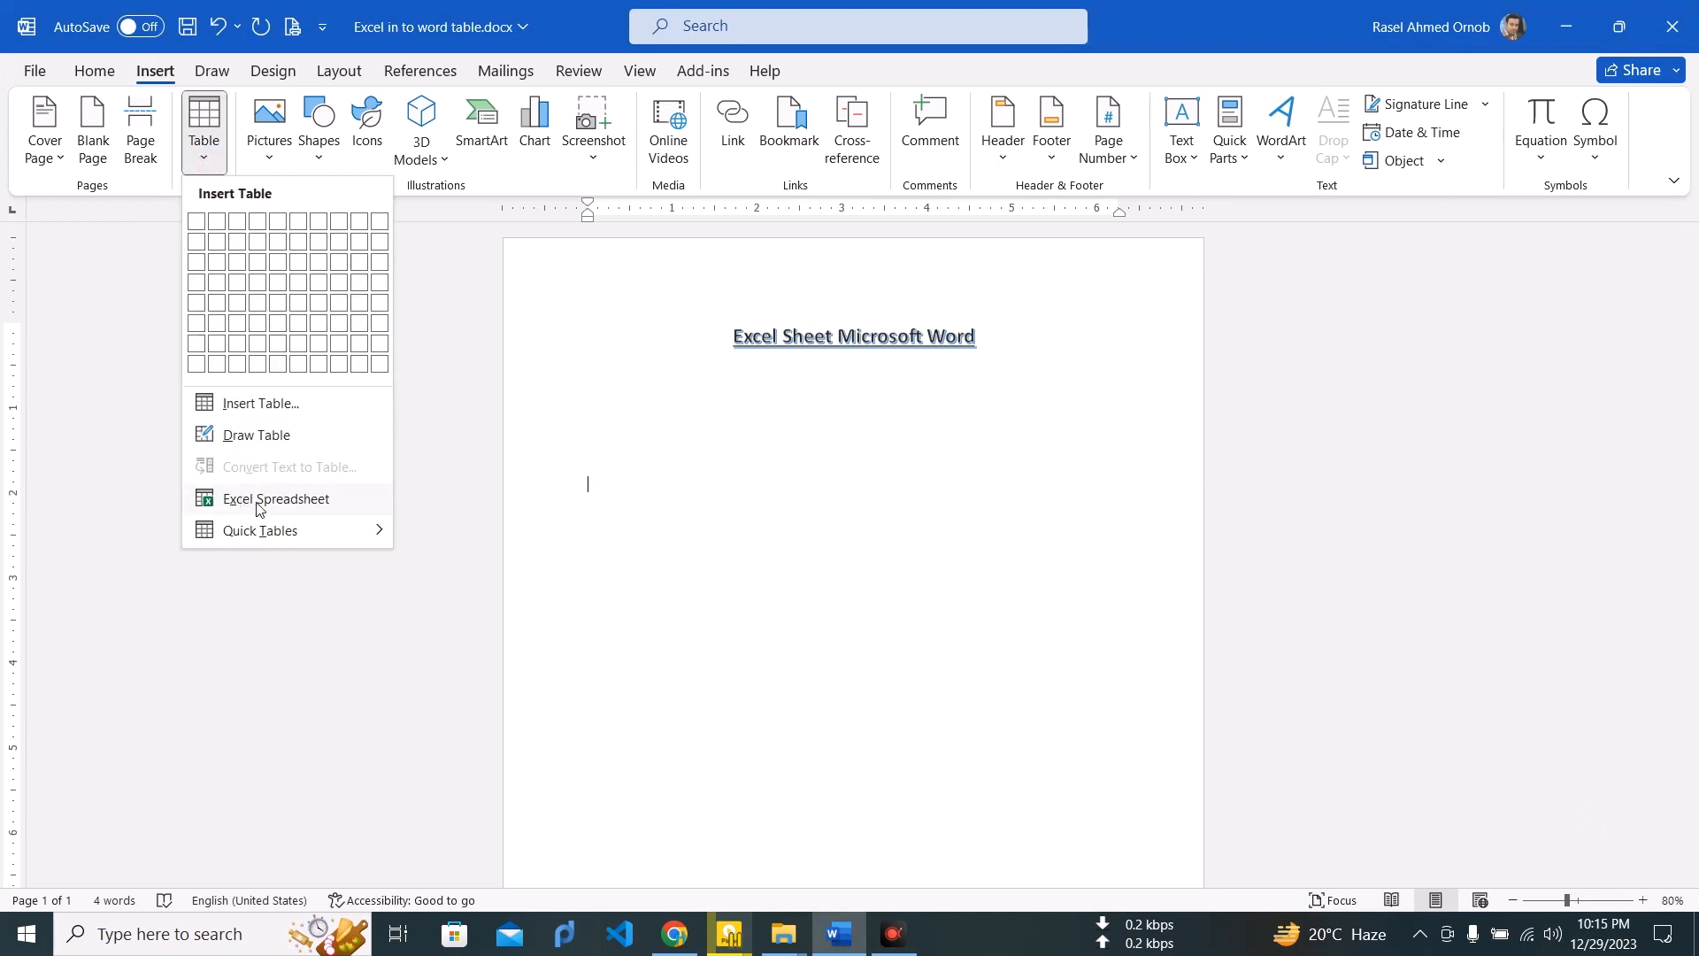
click(314, 504)
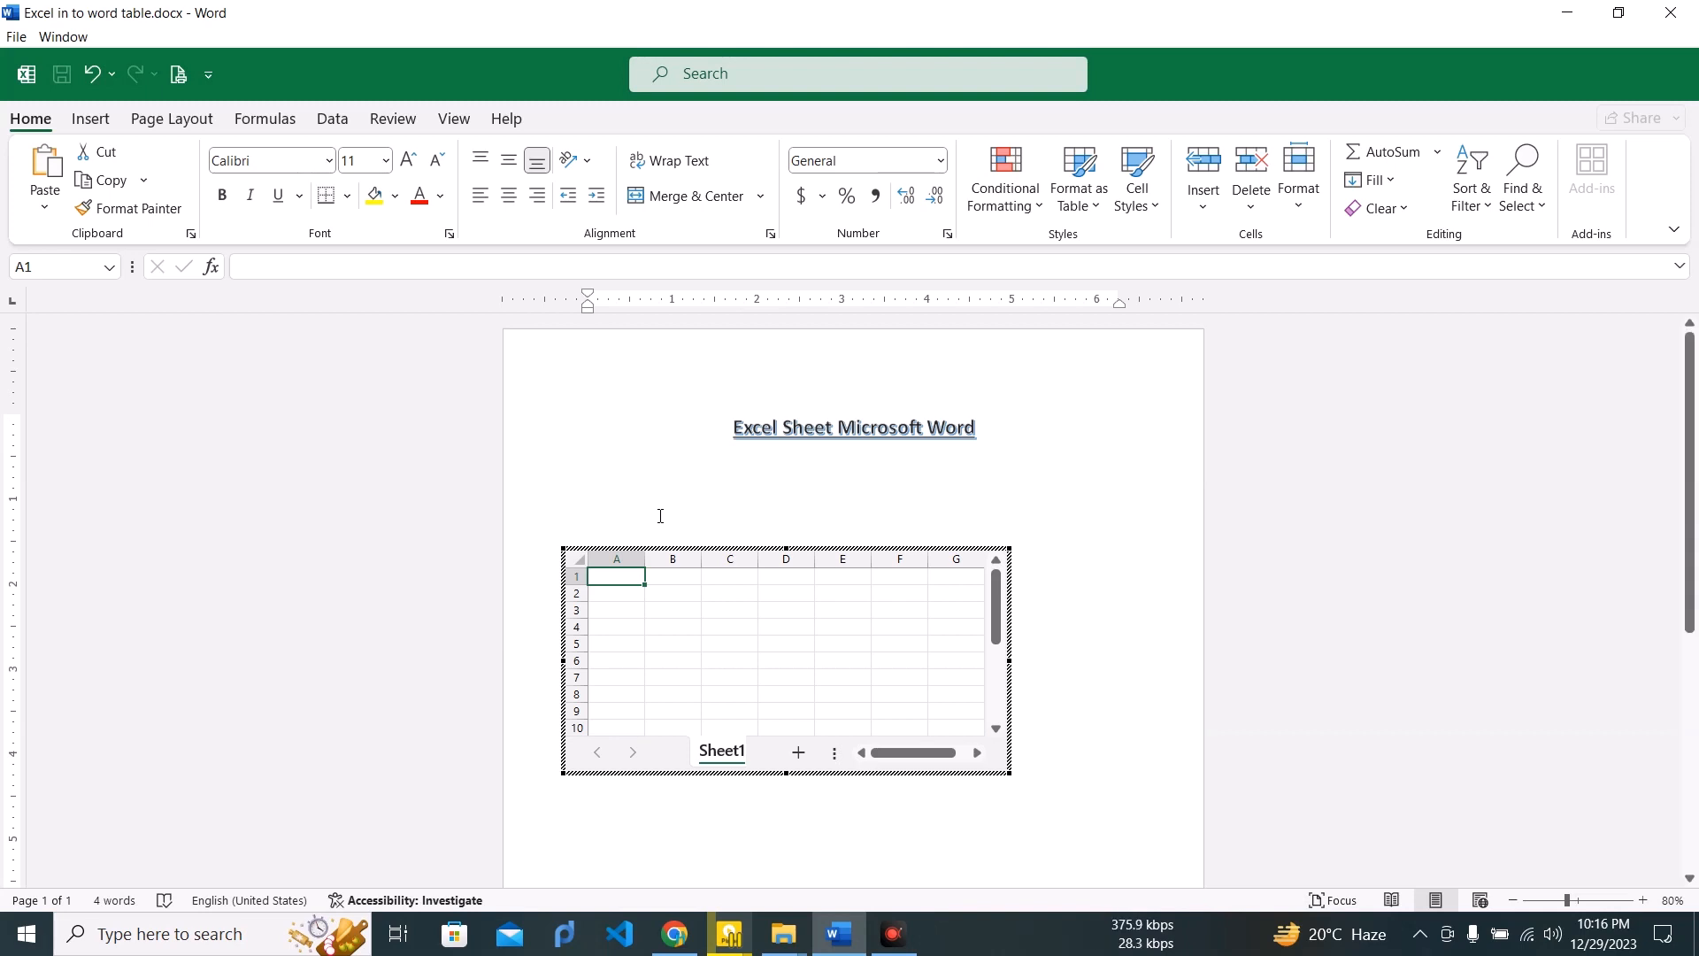
- Enter the column headers Month, Revenue, Cost and Profit in cells A1 to D1 of the embedded sheet
text(Mont)
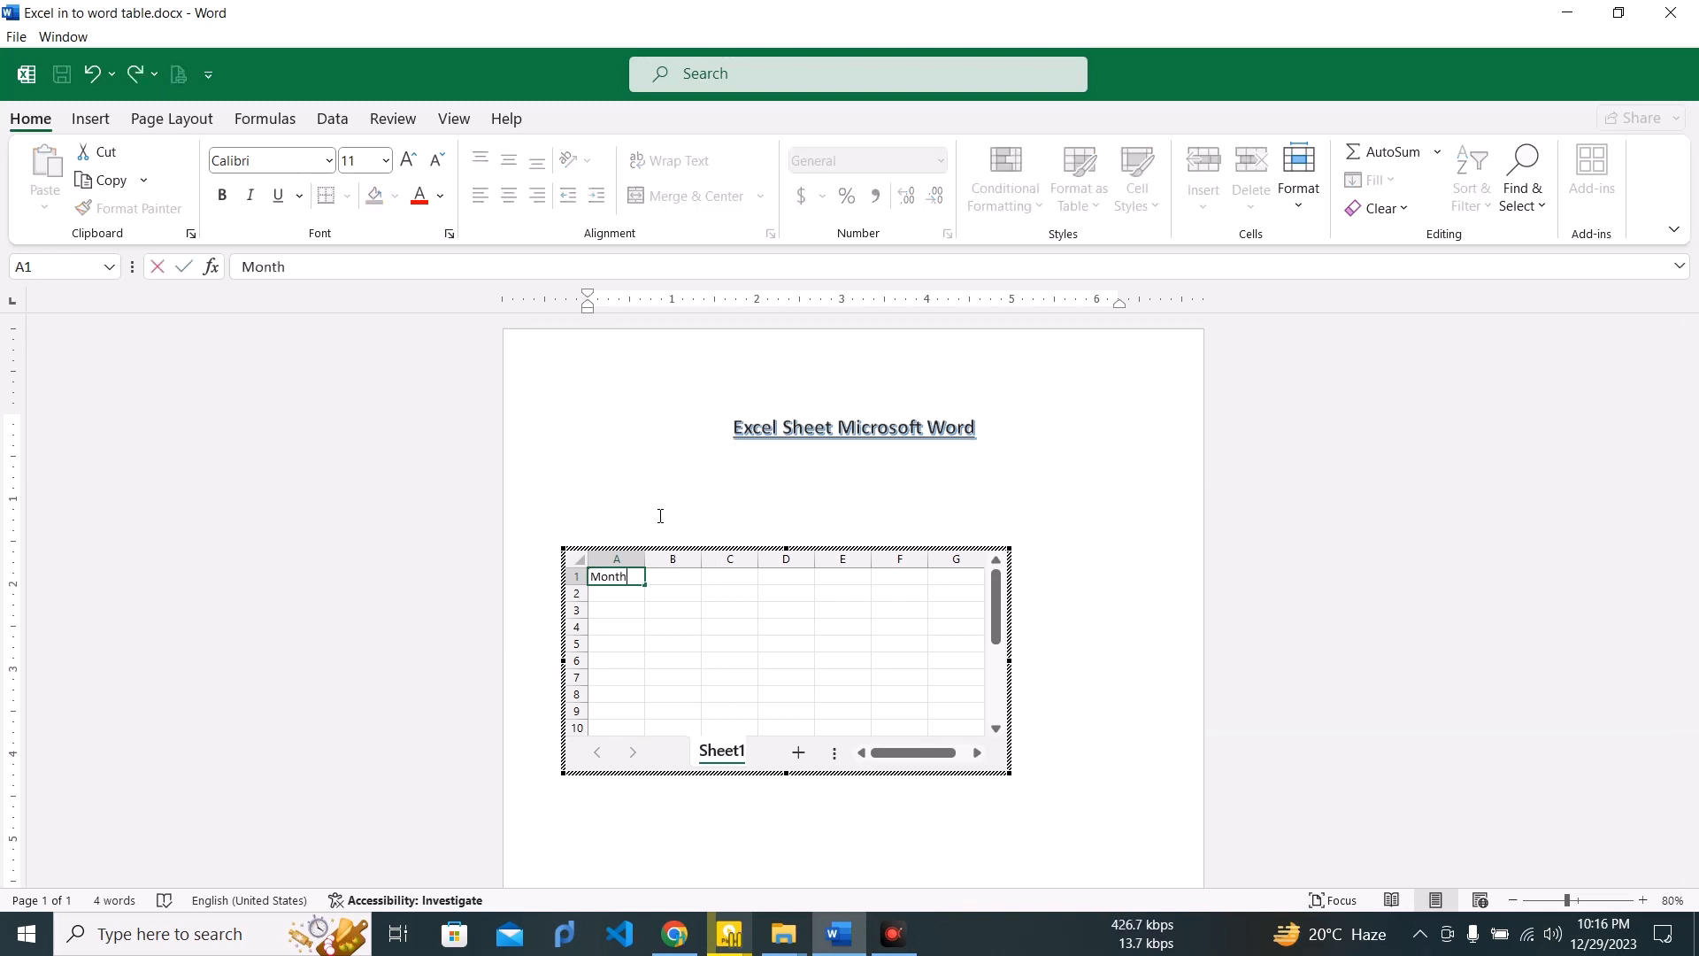
text(h)
key(Tab)
text(Reve)
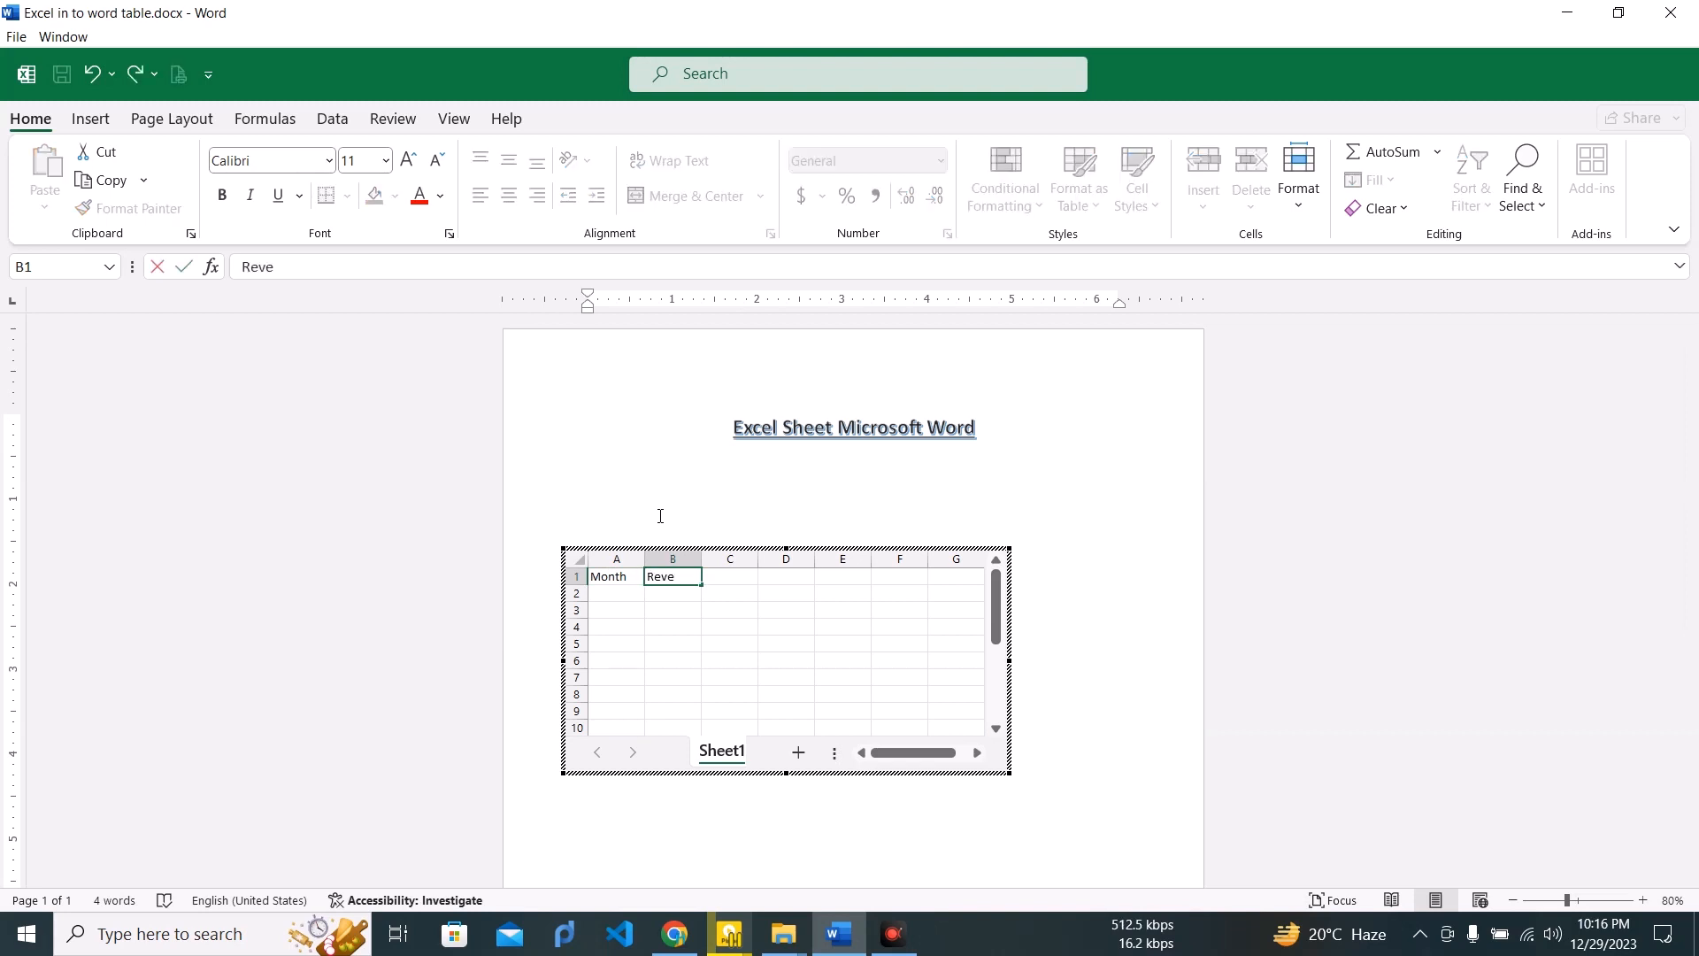
text(ne)
text(e)
key(Tab)
text(Cost)
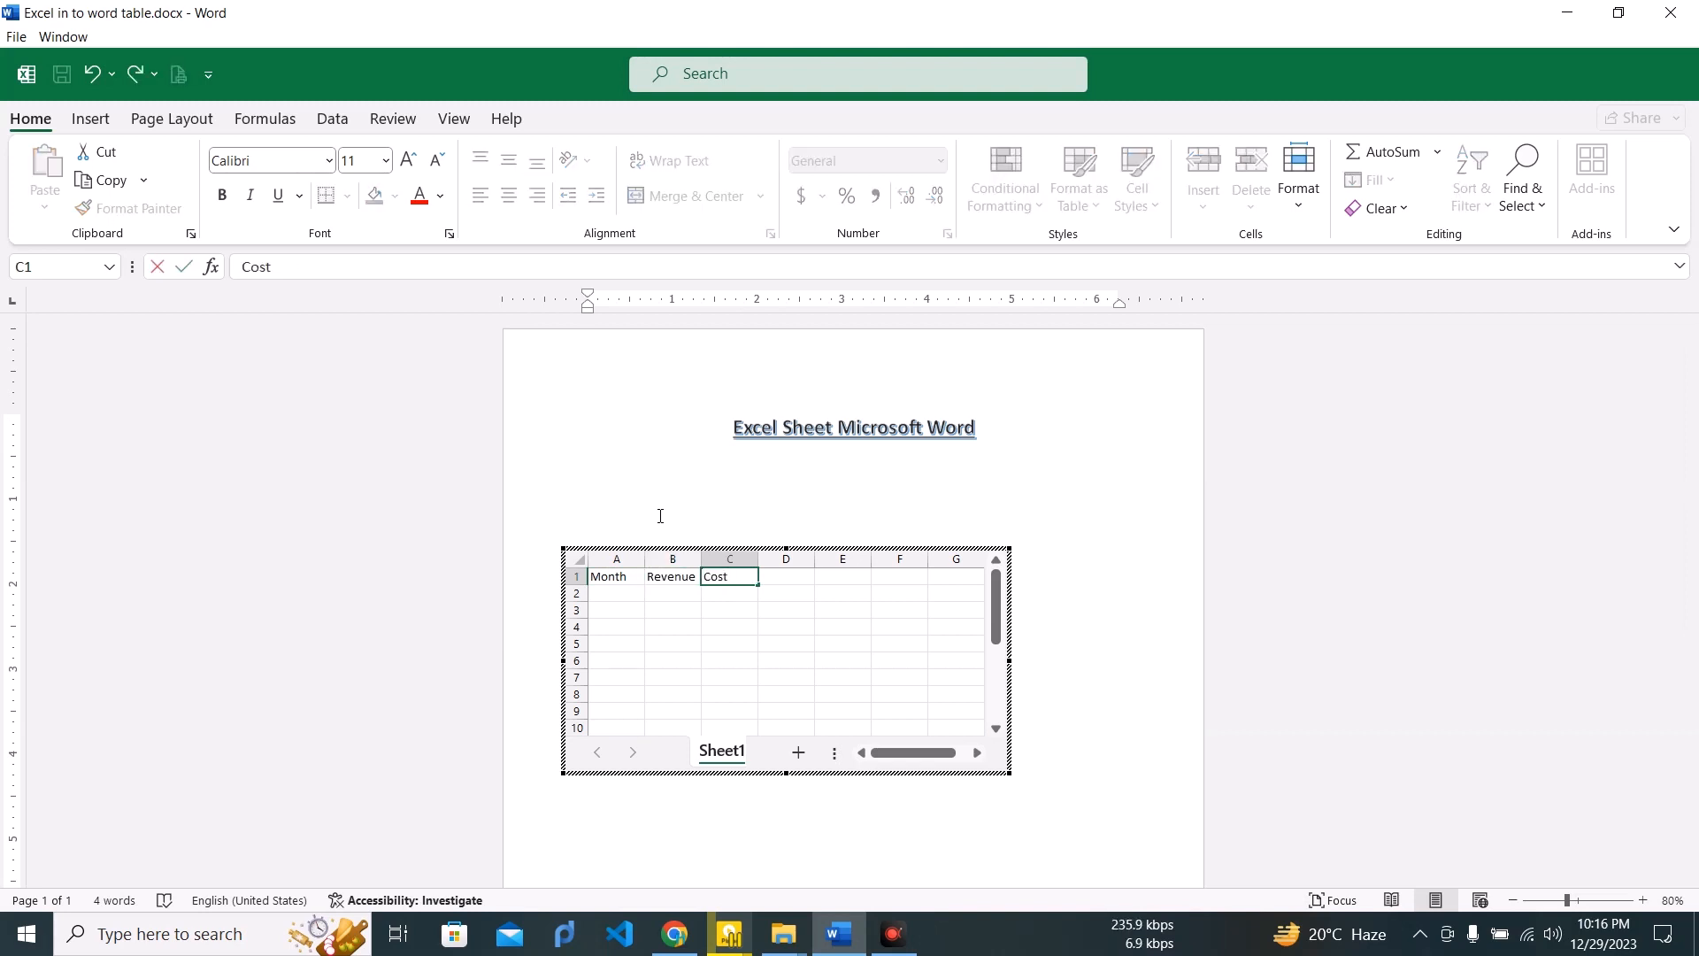
key(BackSpace)
key(BackSpace)
key(Tab)
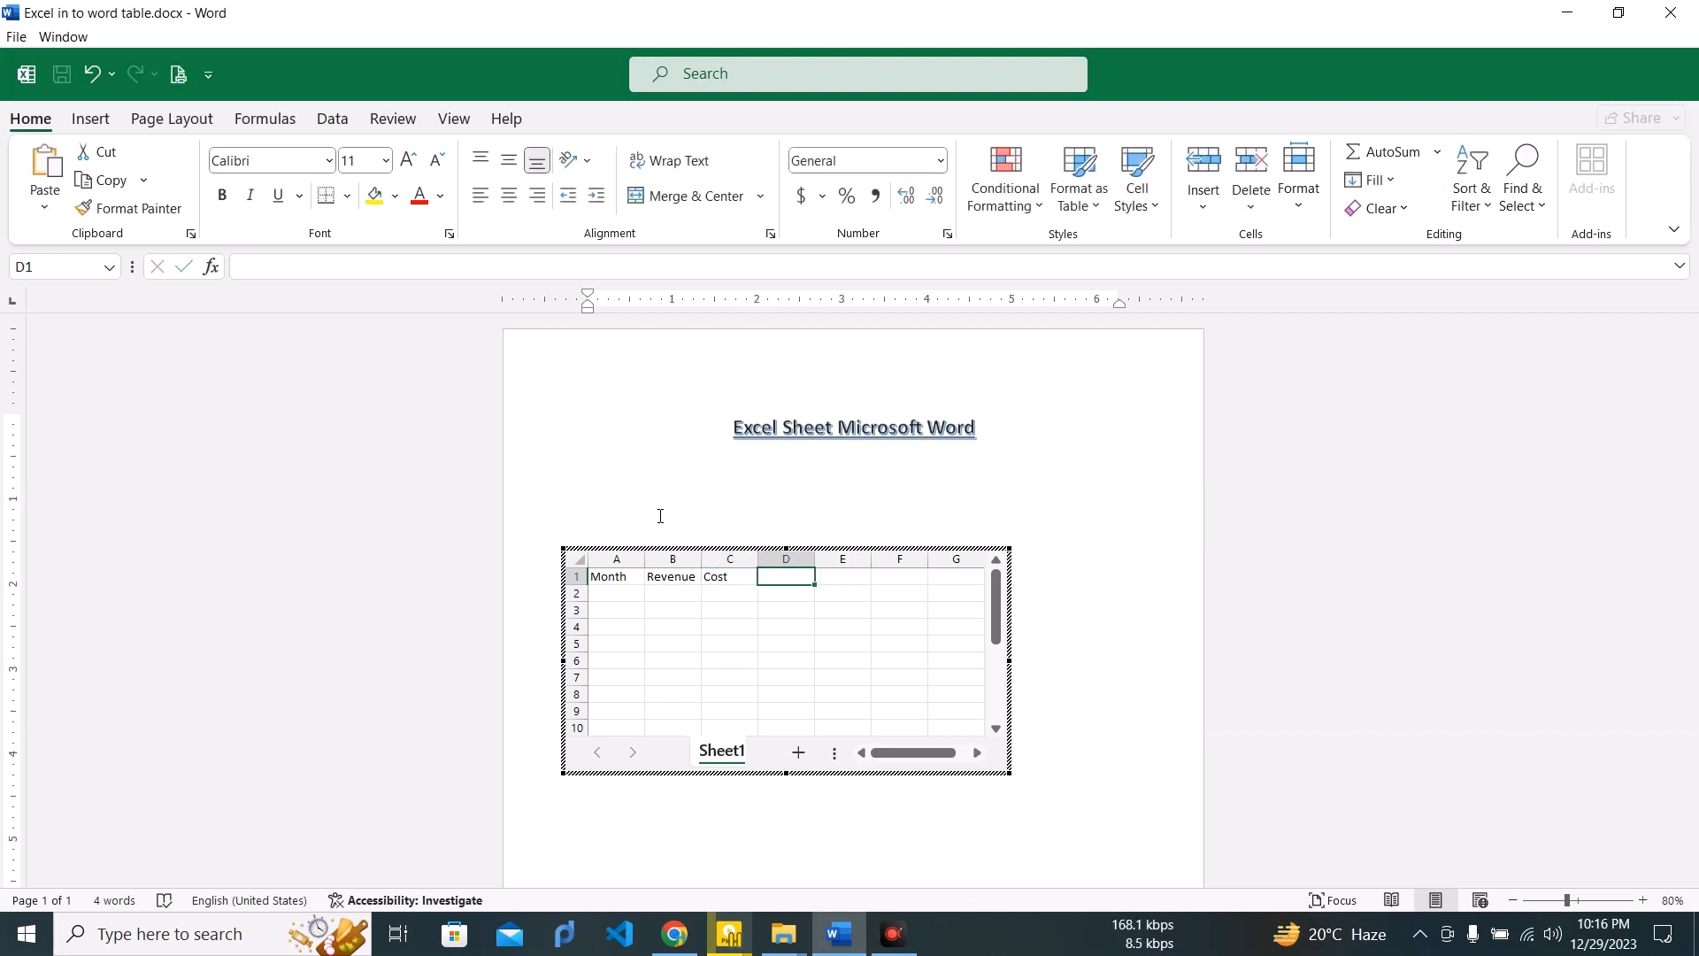
text(Profi)
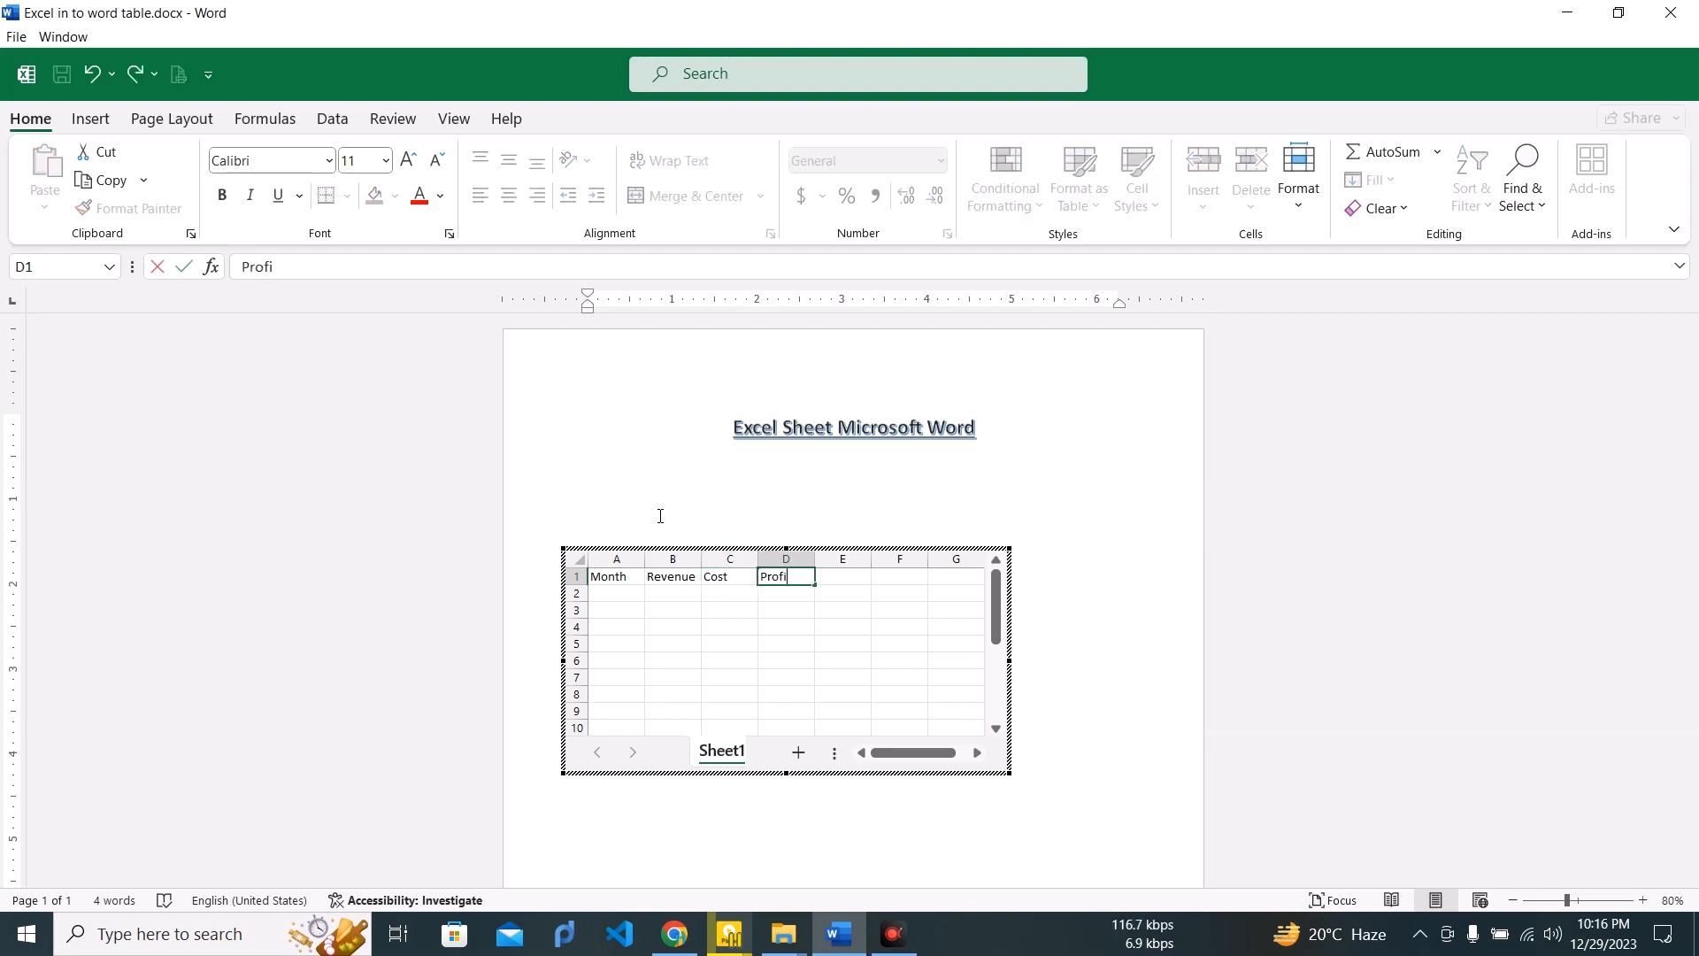
text(t)
key(Return)
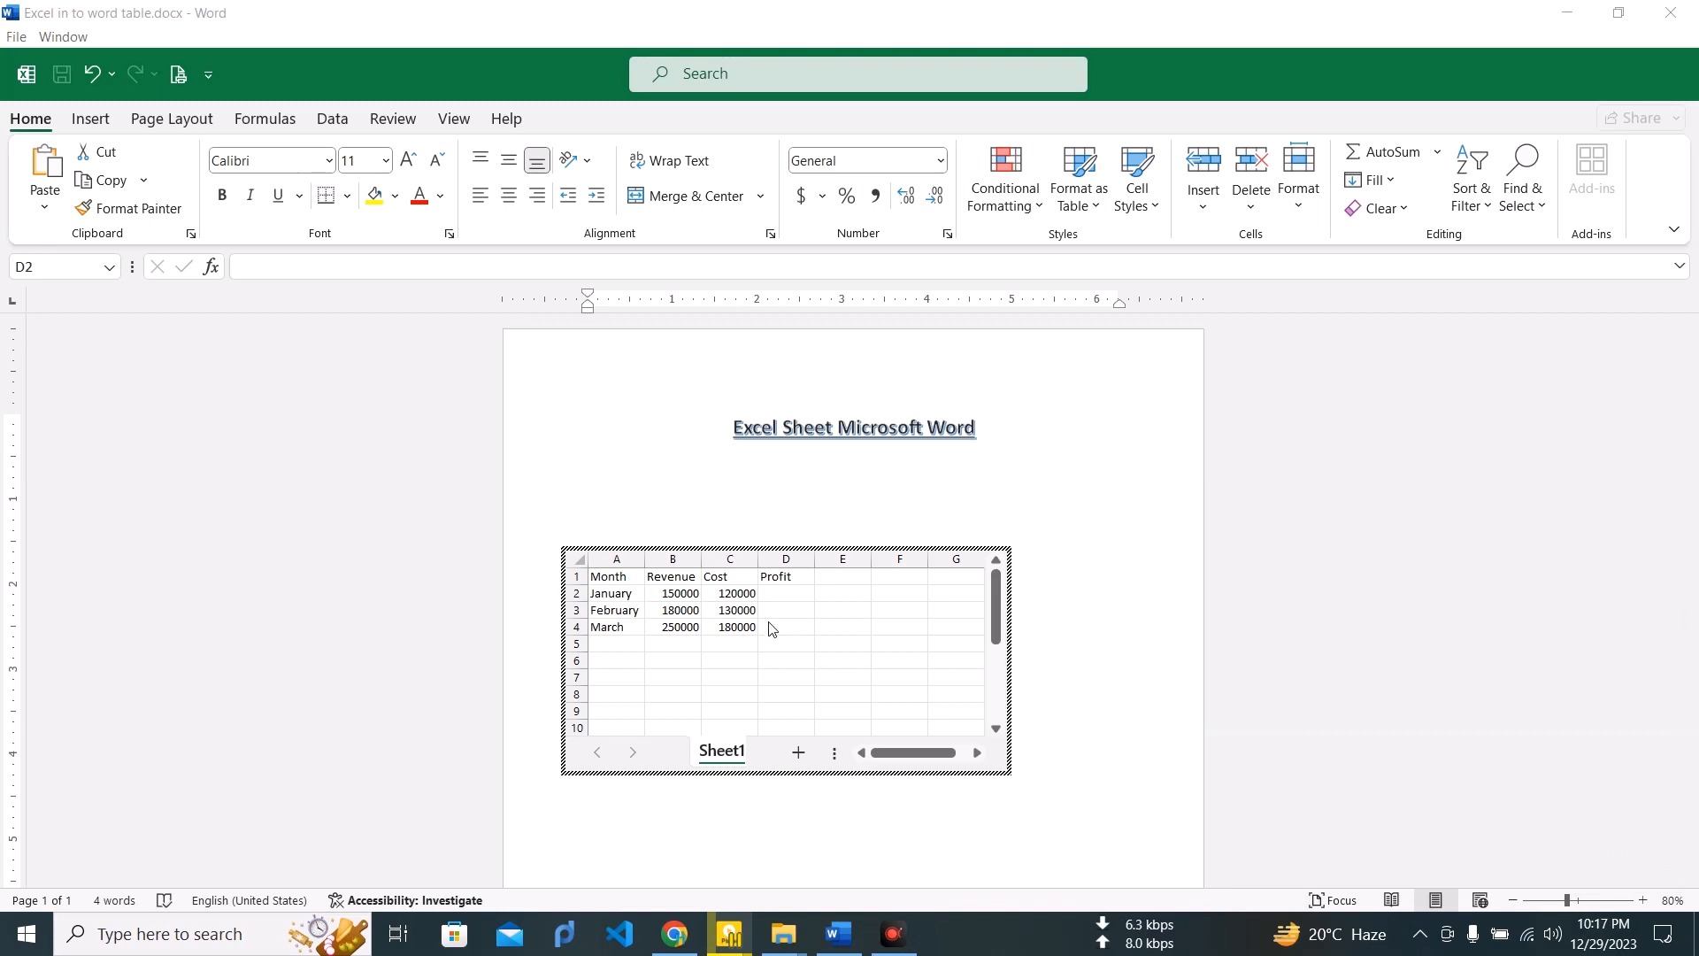
- Calculate January's profit in cell D2 with the formula =B2-C2
click(770, 628)
click(783, 598)
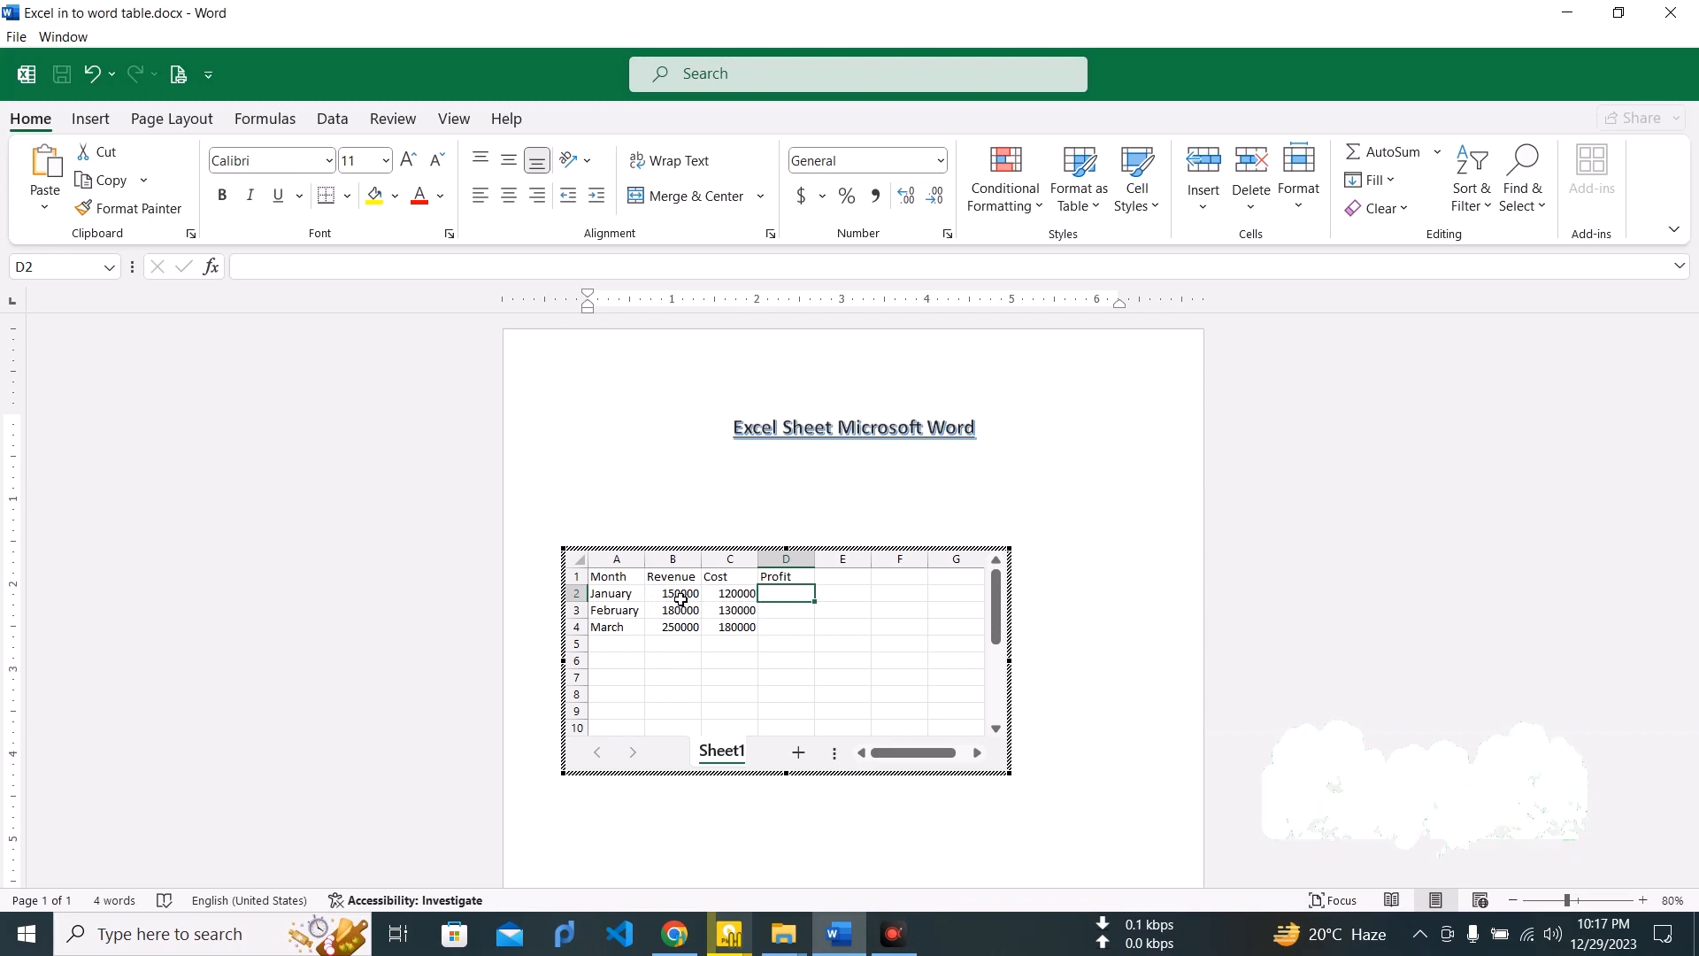
click(681, 599)
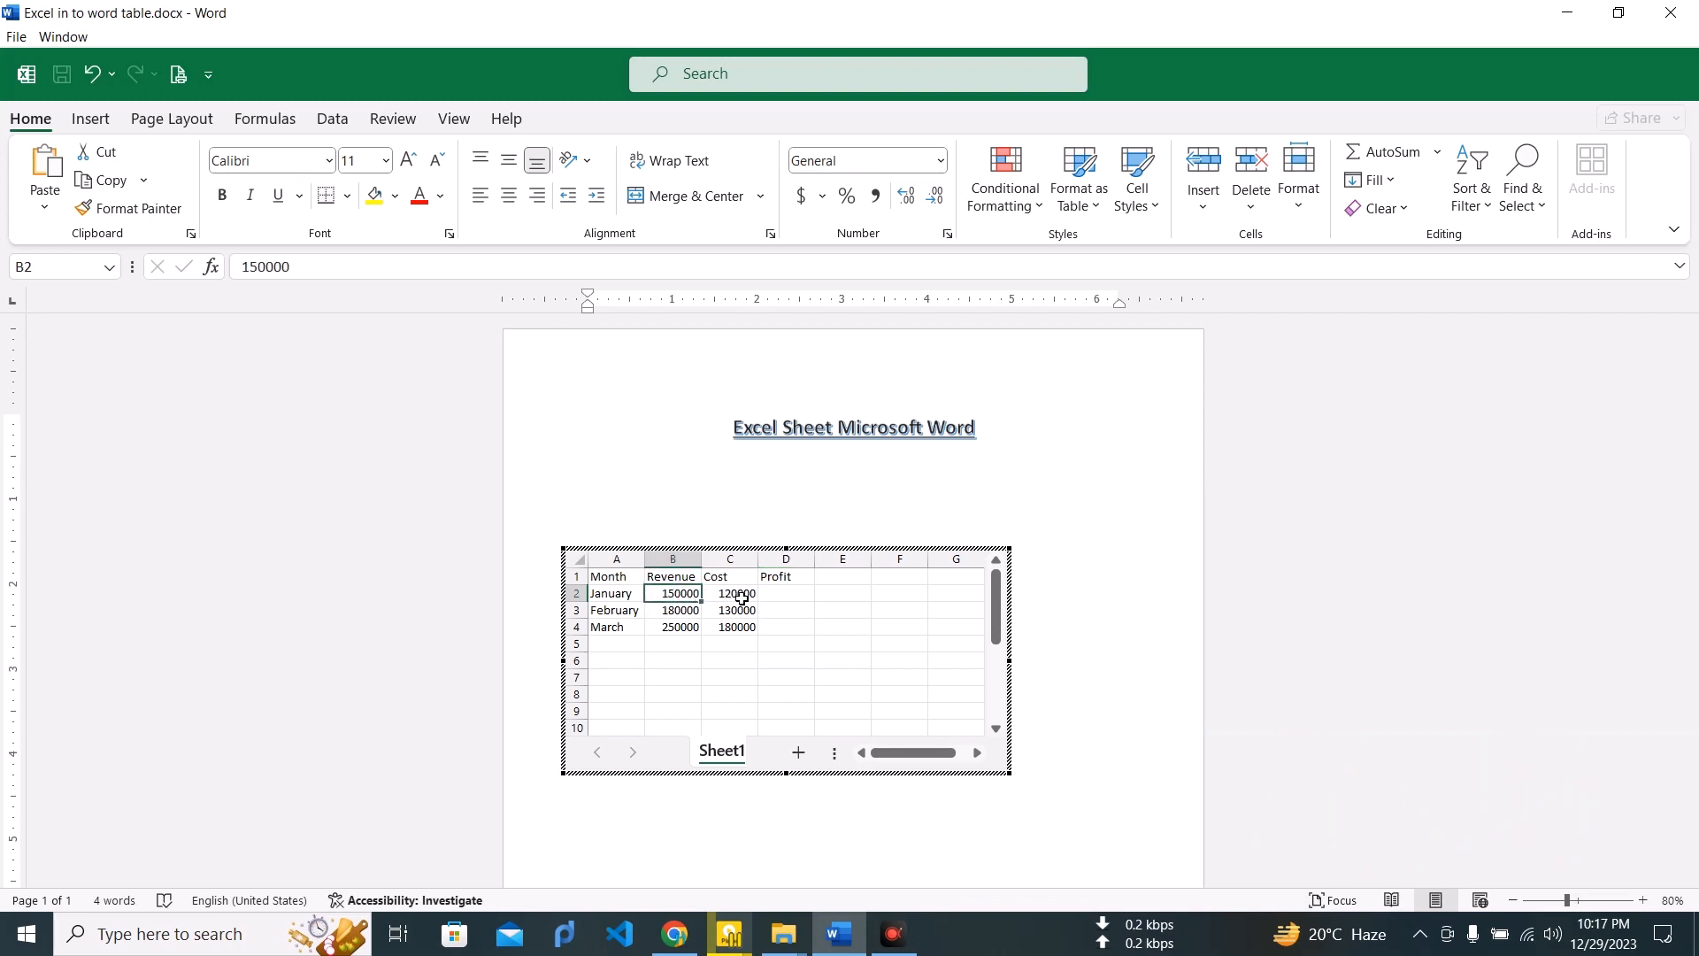
click(792, 593)
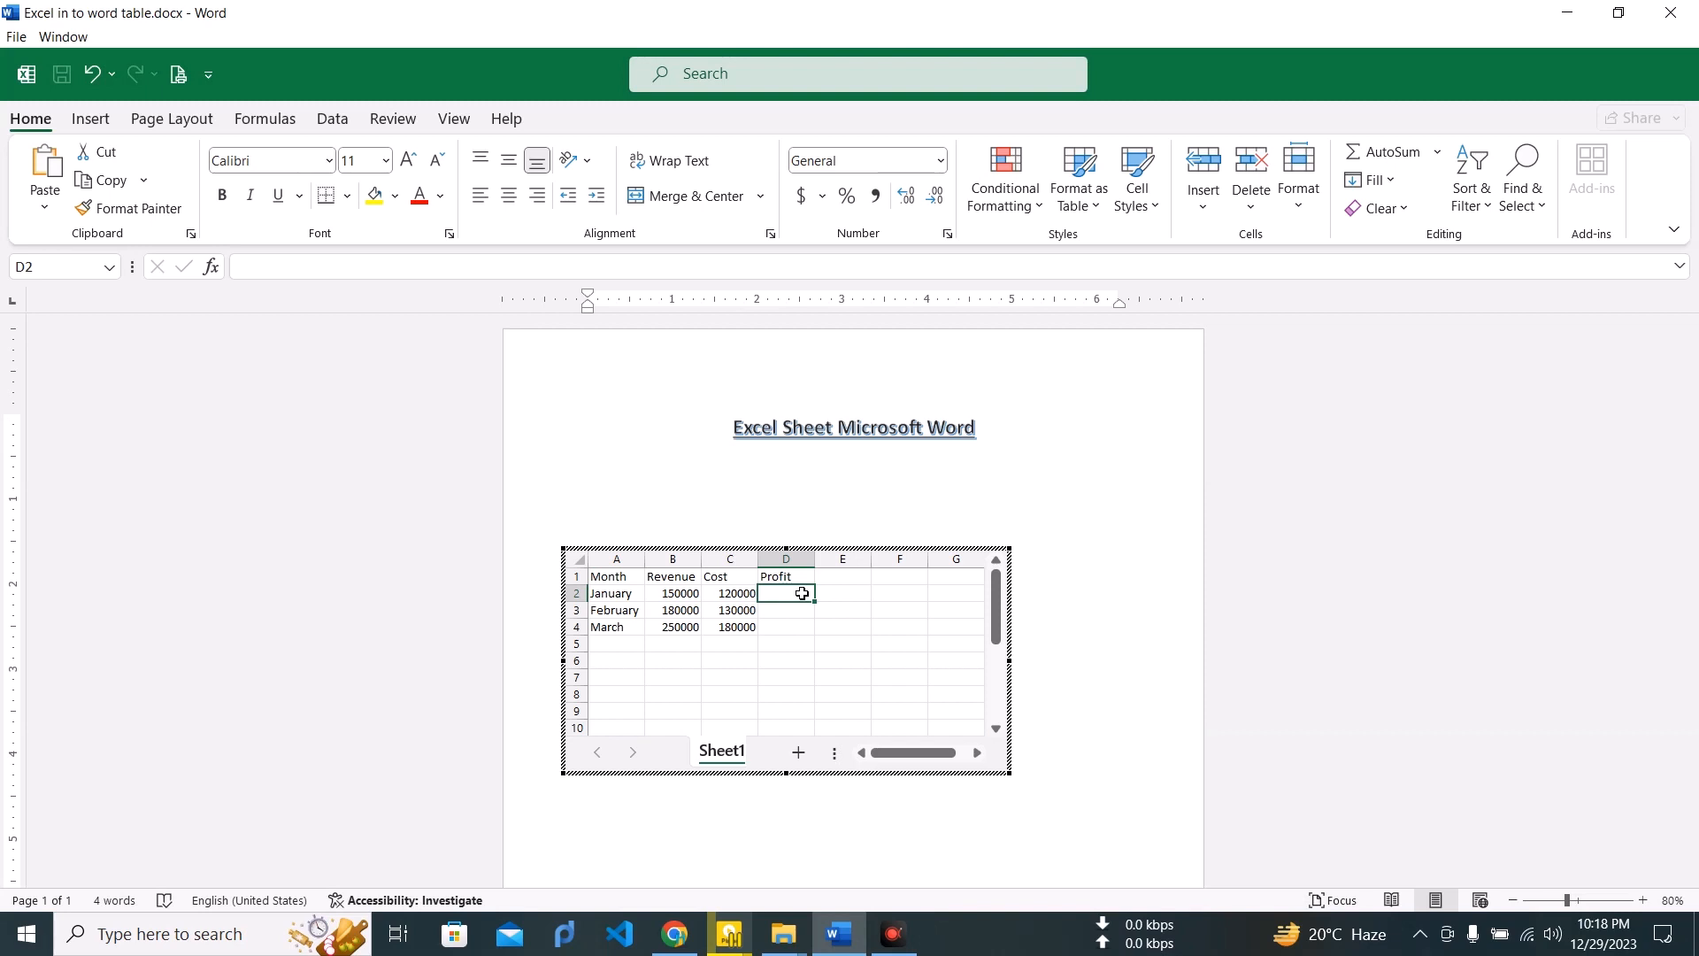
text(=)
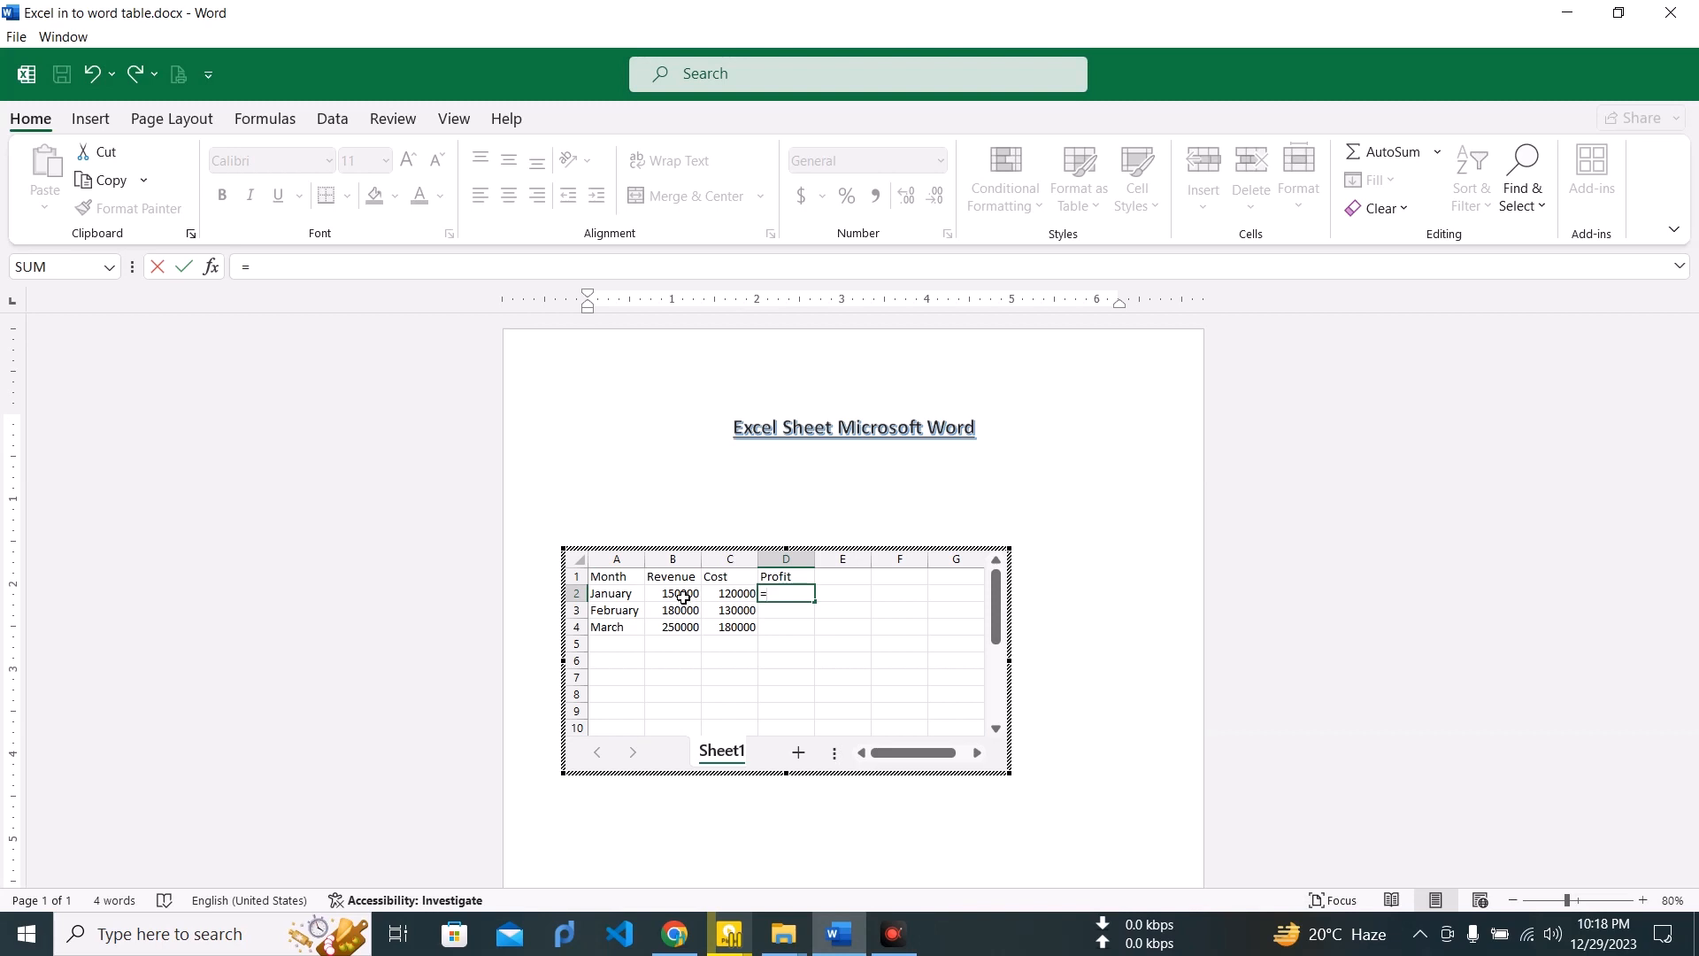
text(b2)
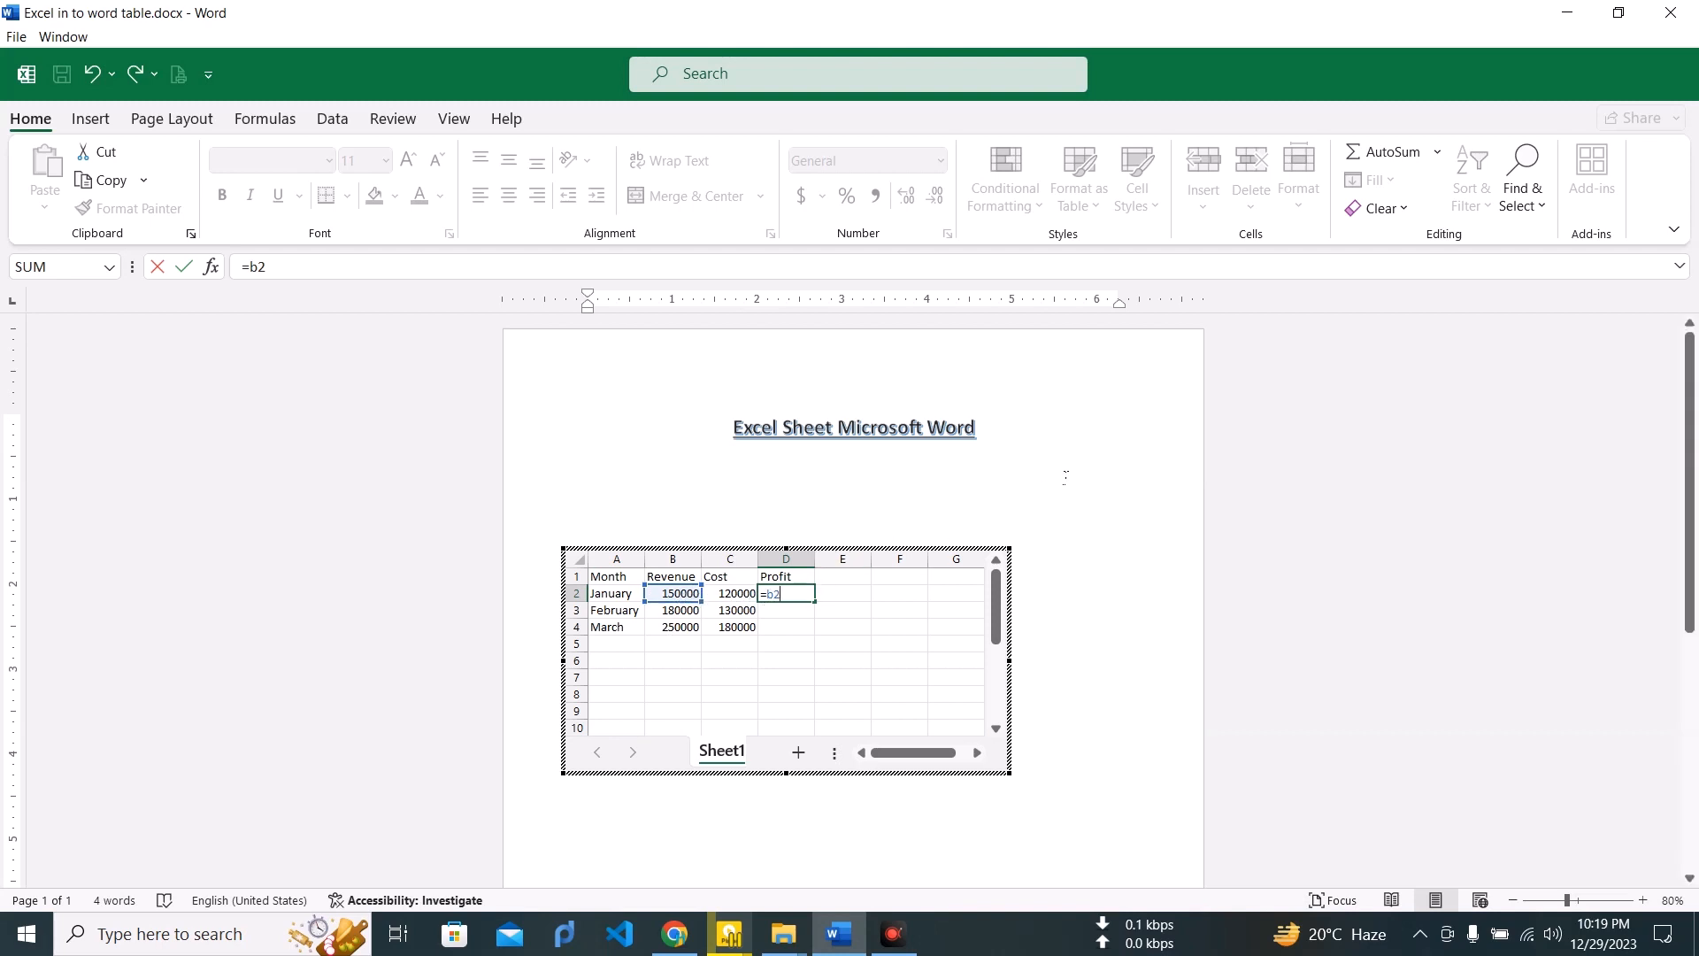
text(-)
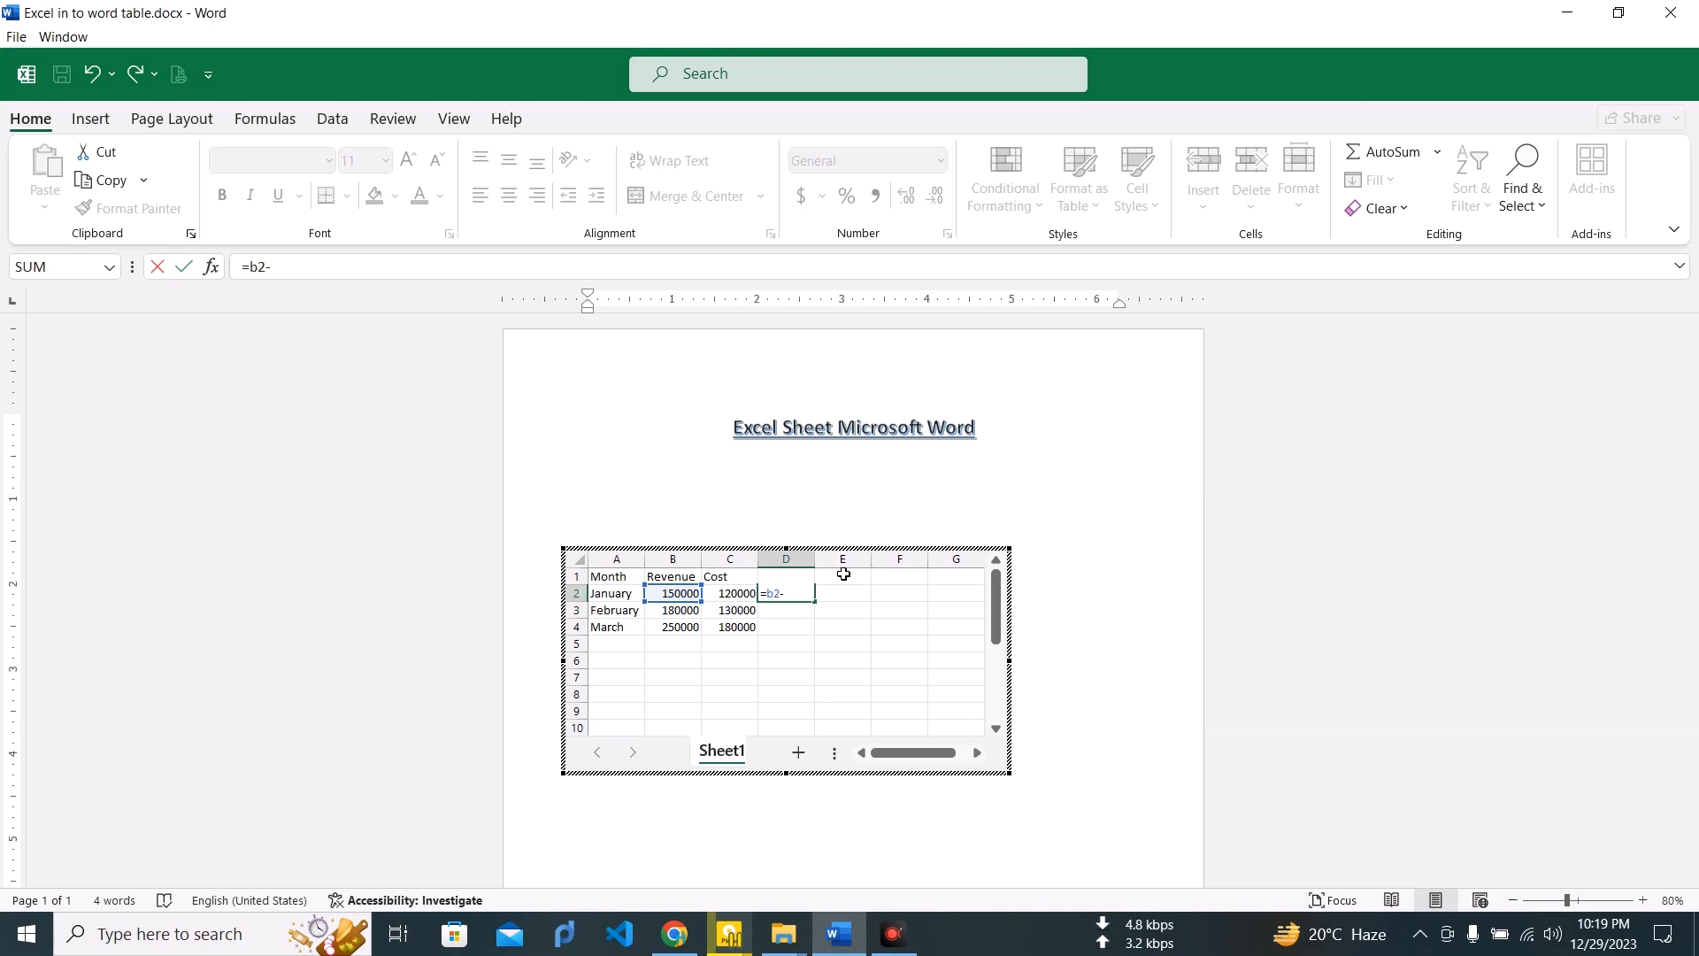
text(c2)
key(Return)
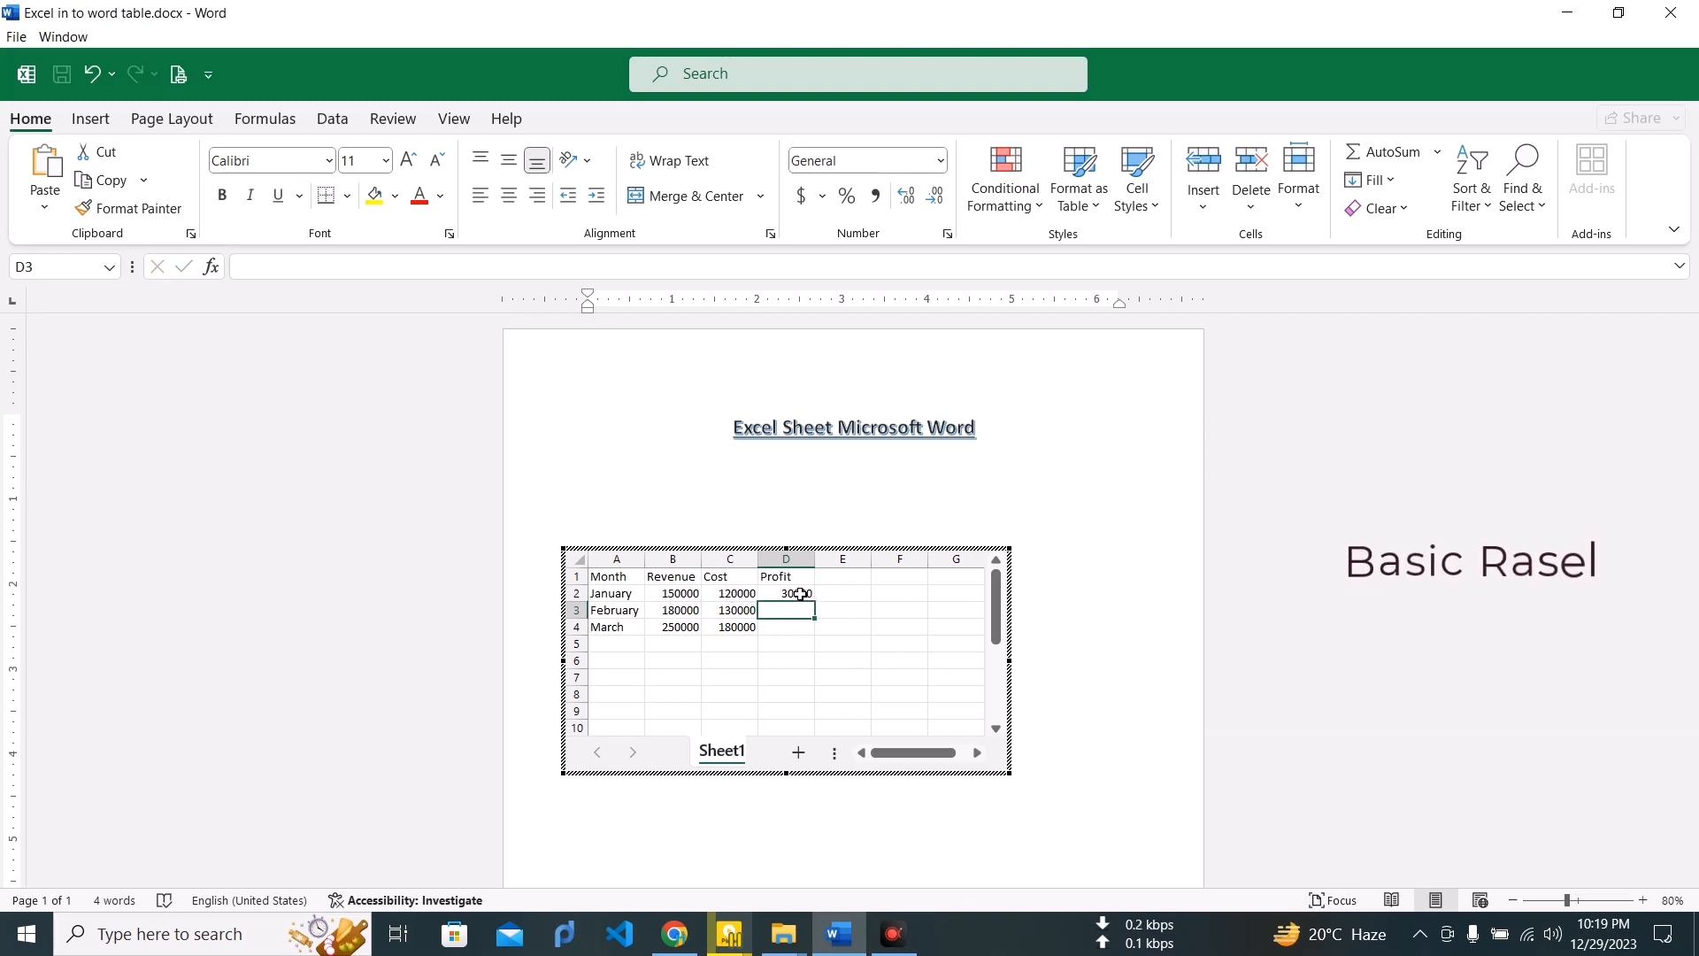
- Fill the profit formula from D2 down to D4 and check the copied formulas in D3 and D4
click(791, 594)
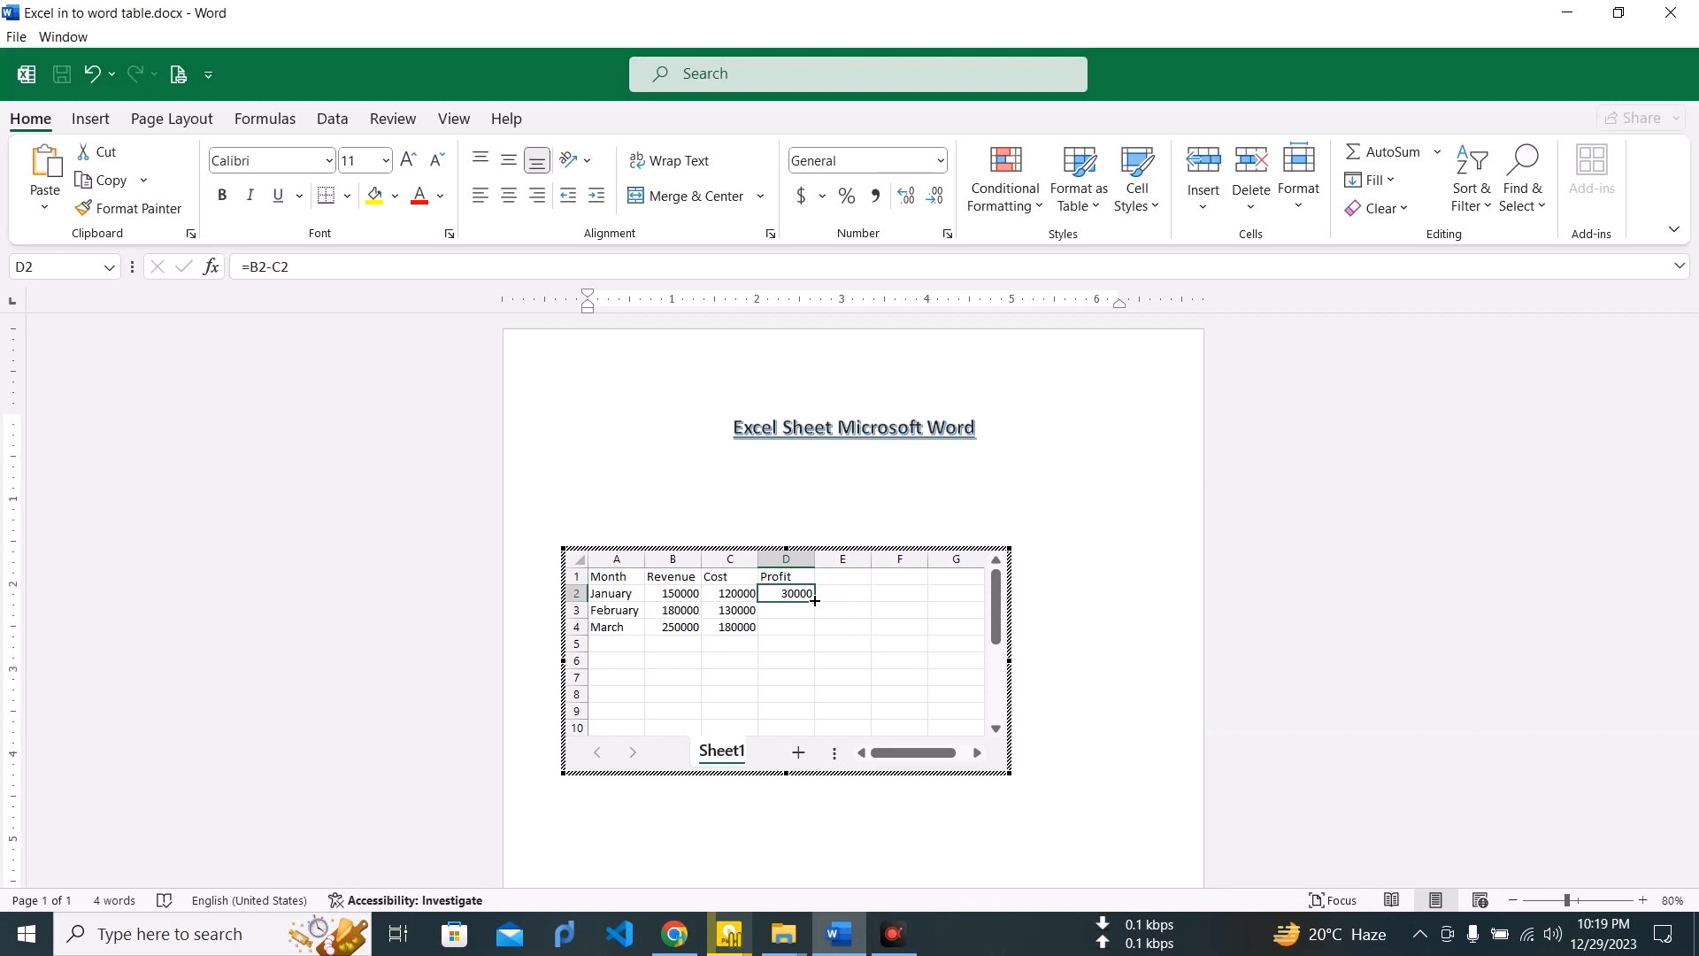
drag(814, 608, 815, 630)
drag(816, 815, 810, 628)
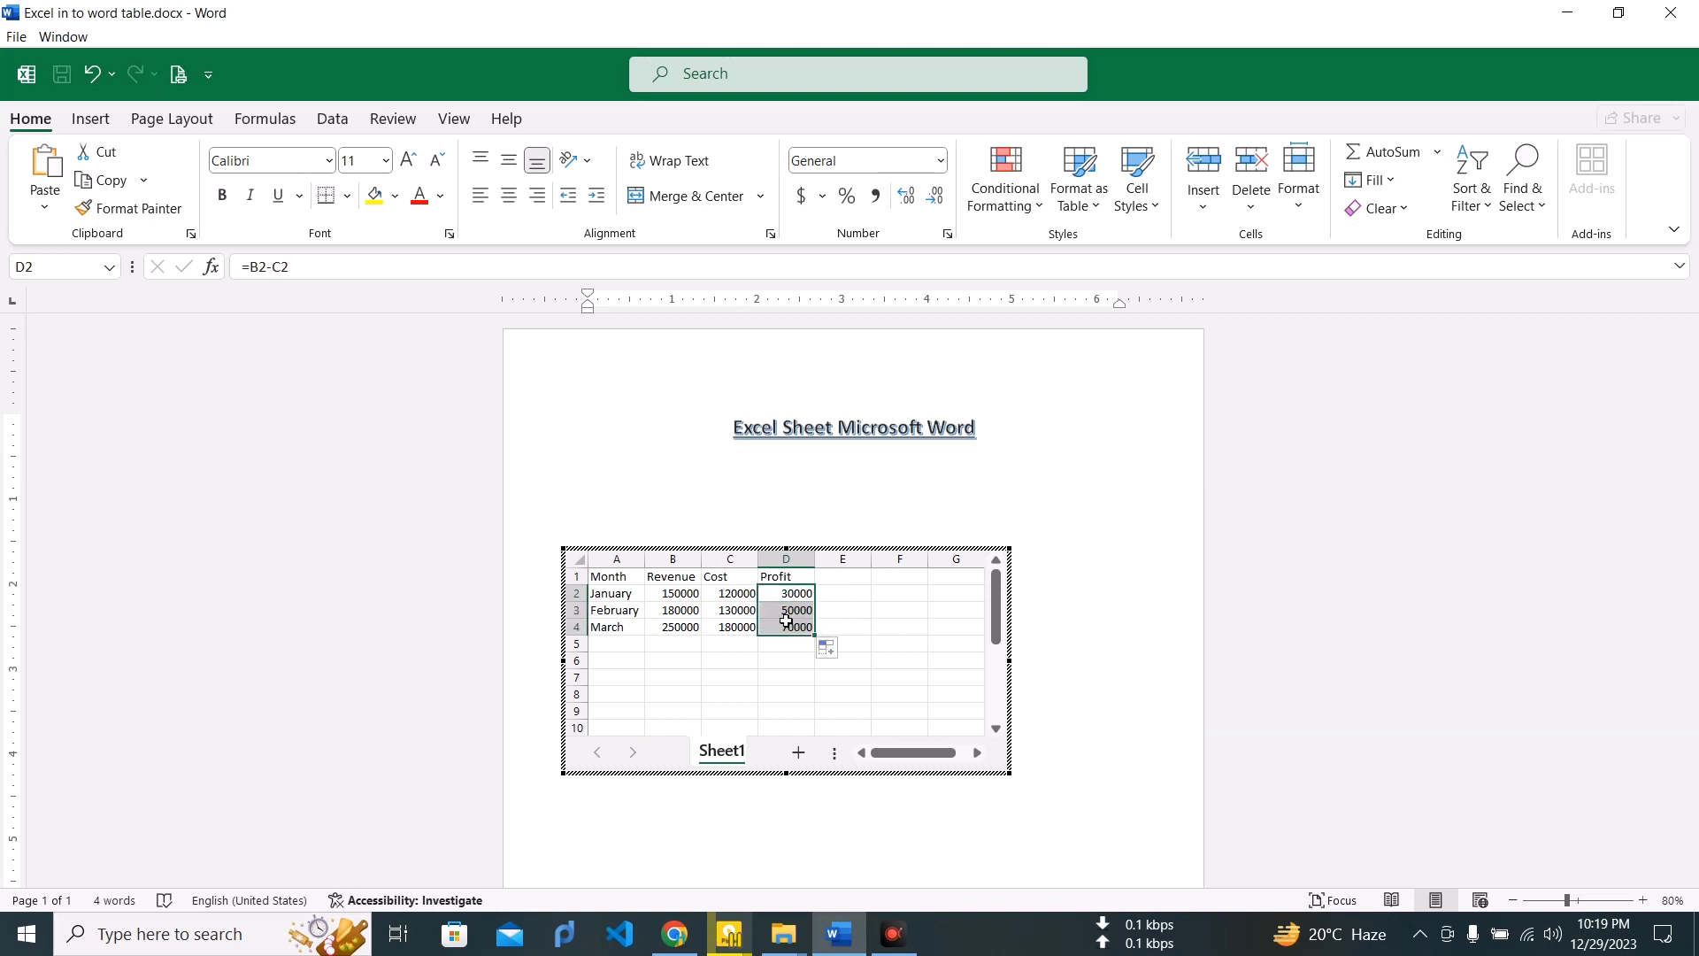
click(789, 607)
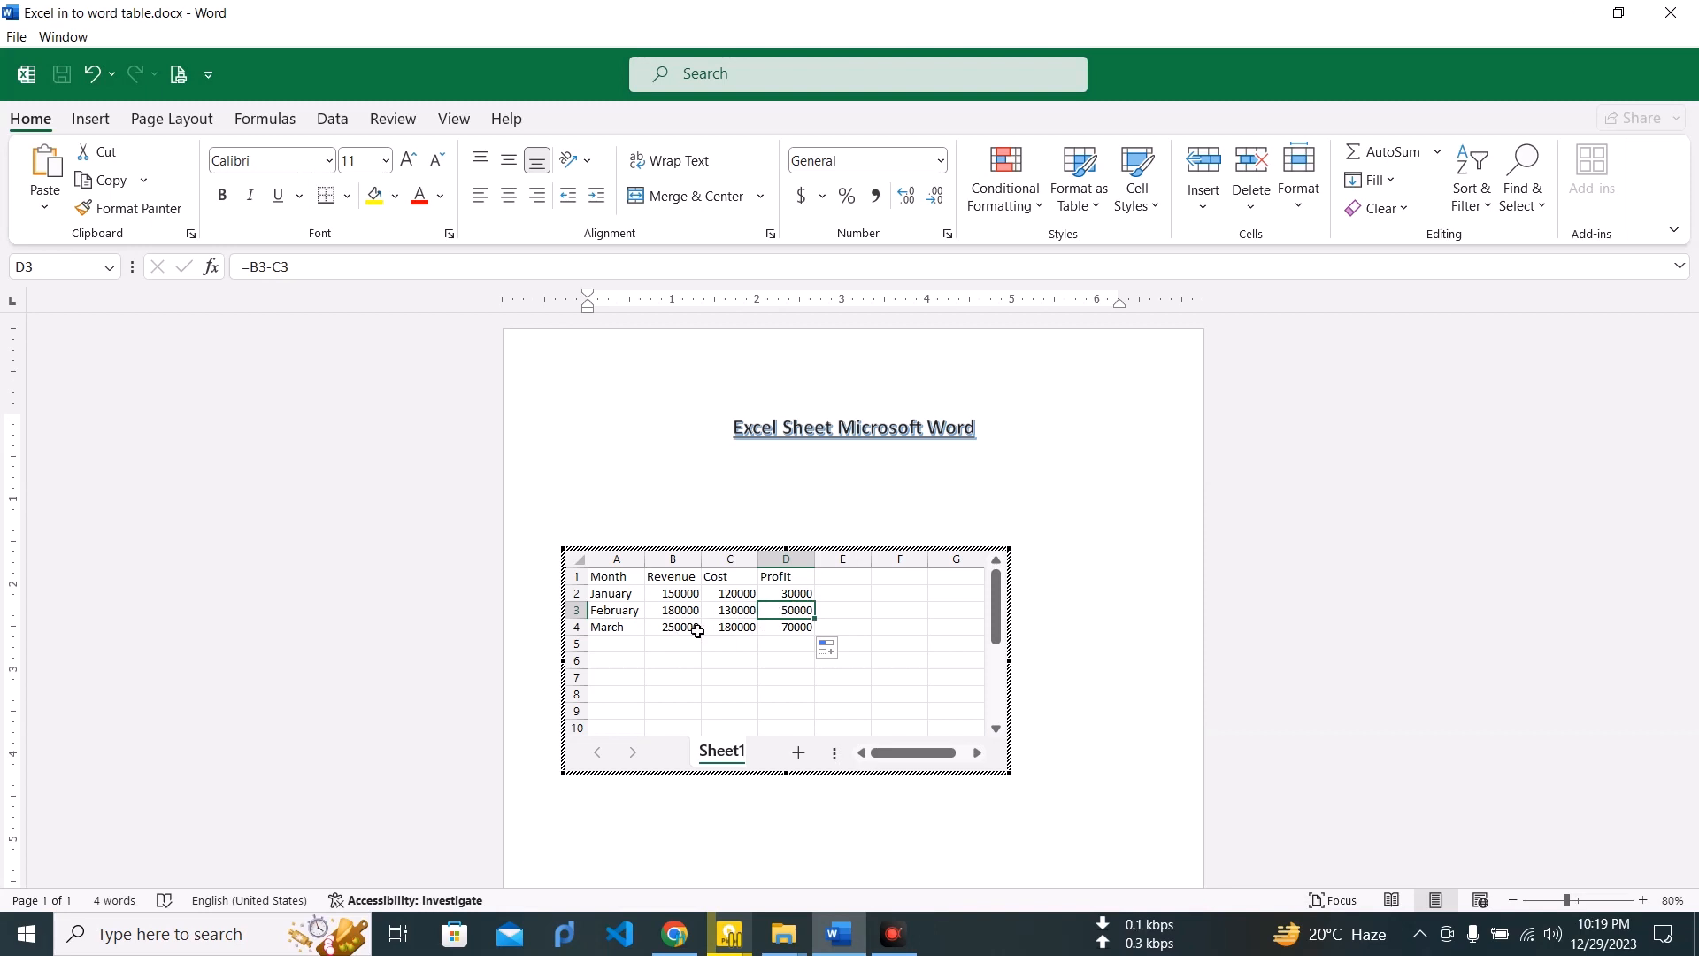
click(805, 630)
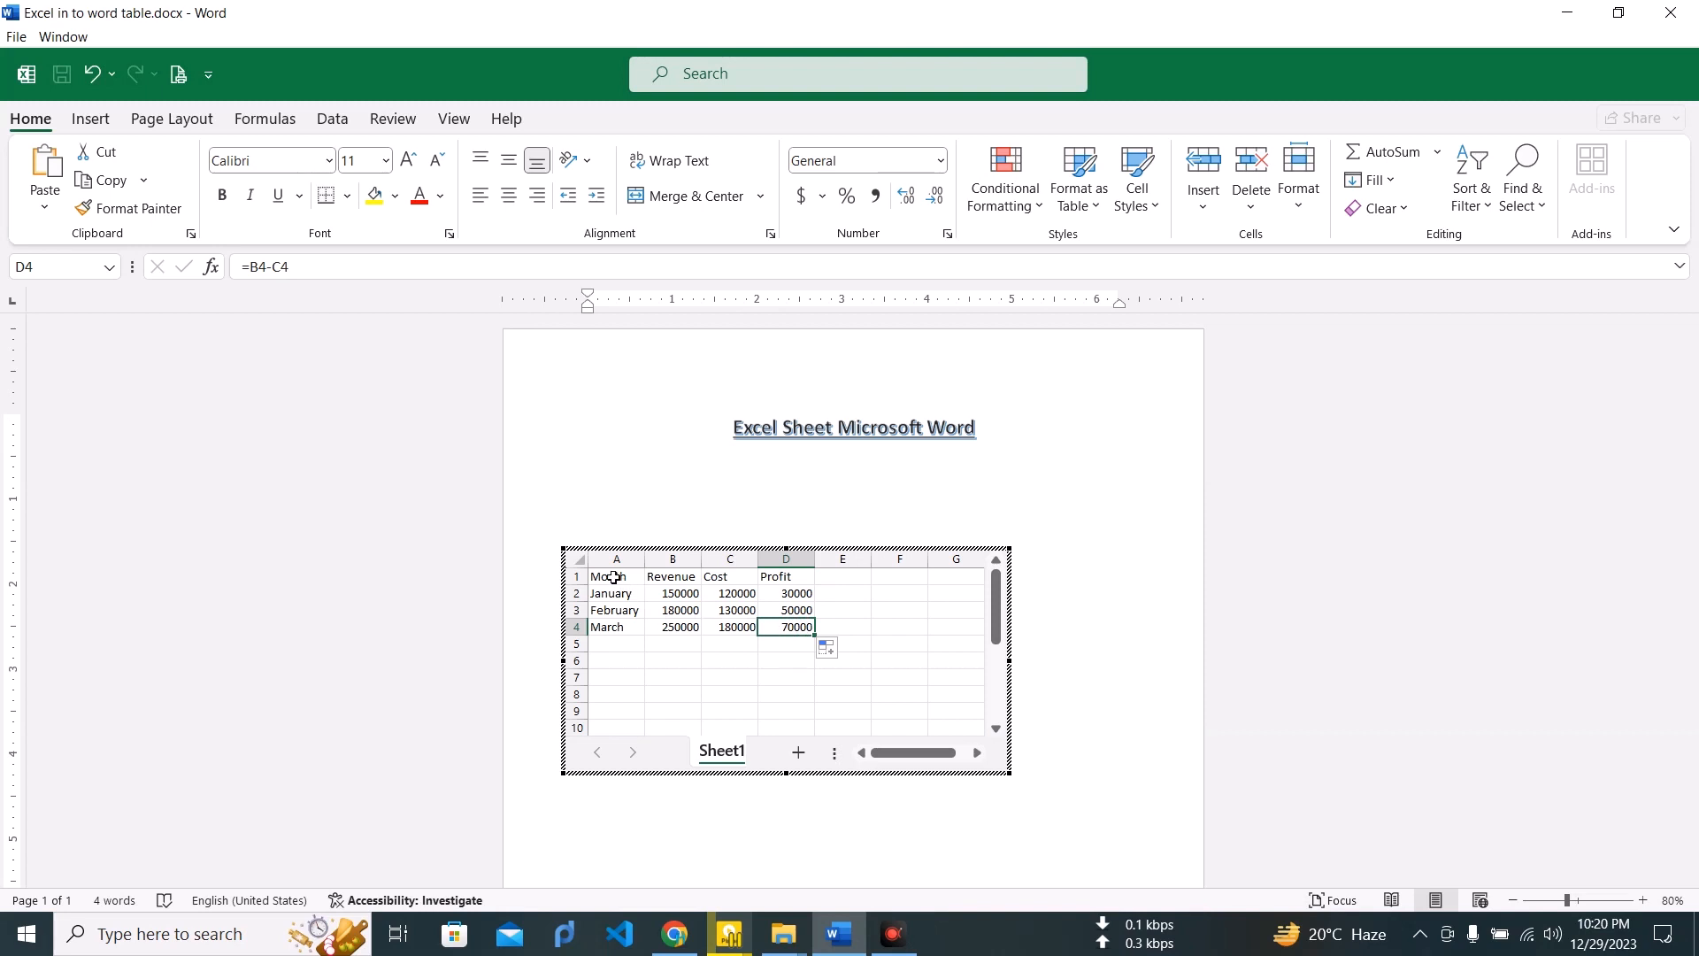
- Make the header cells A1 to D1 bold and centre them vertically and horizontally
drag(614, 578, 796, 576)
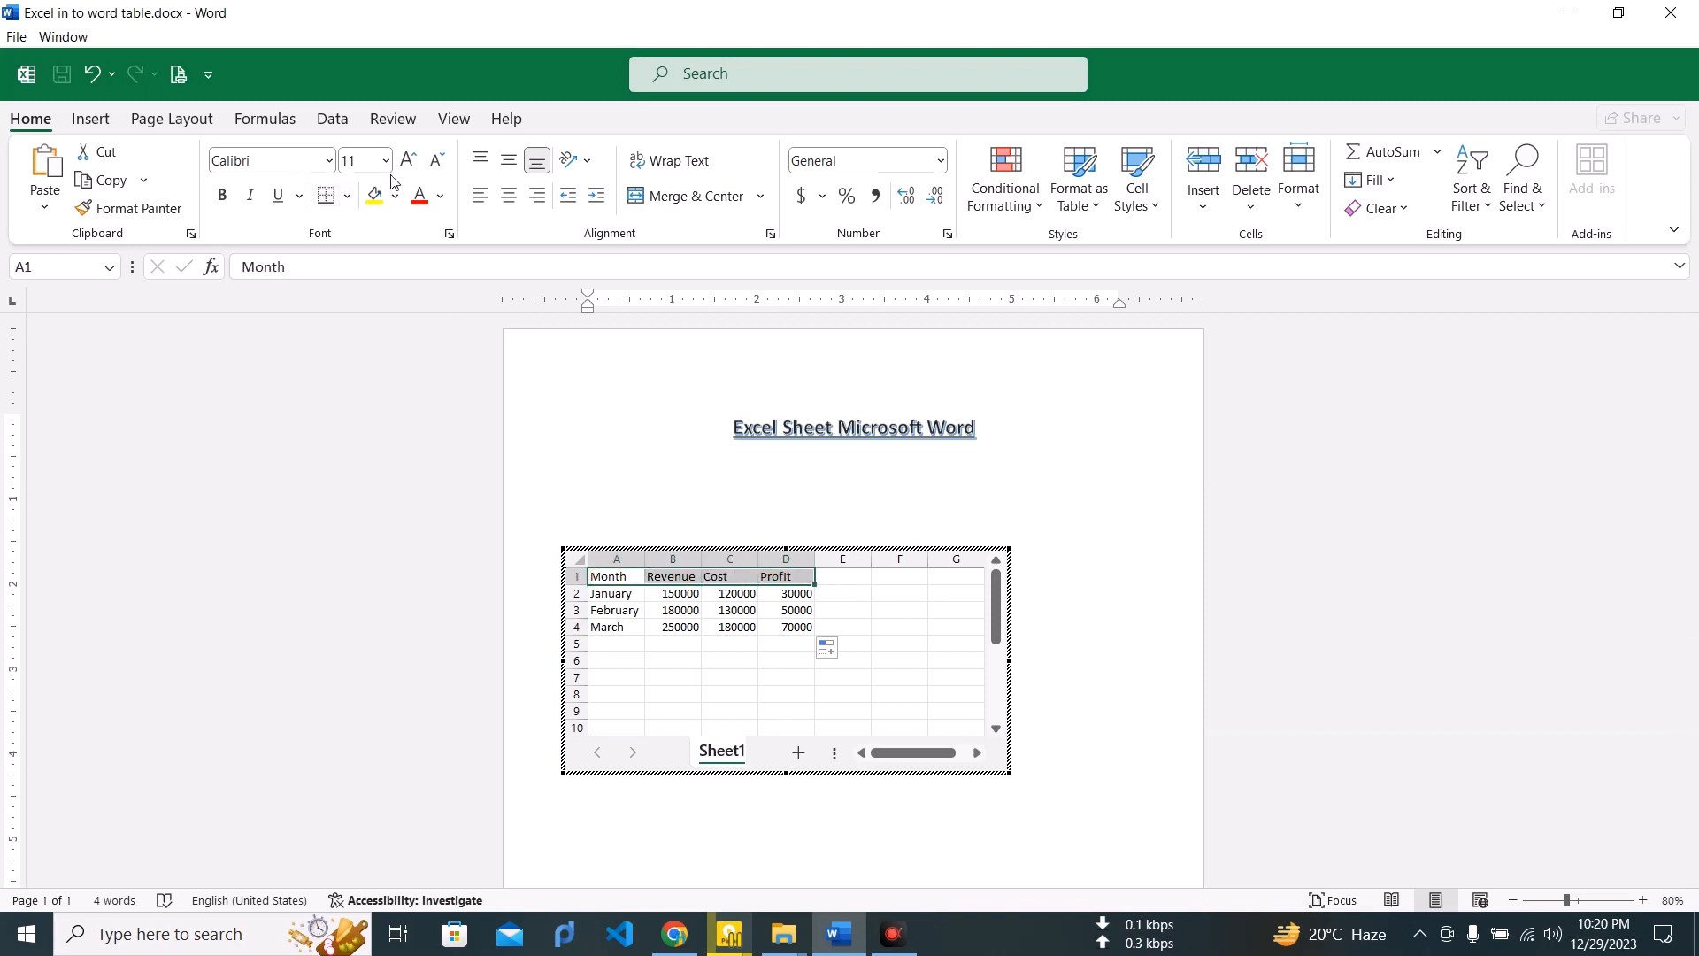
click(222, 194)
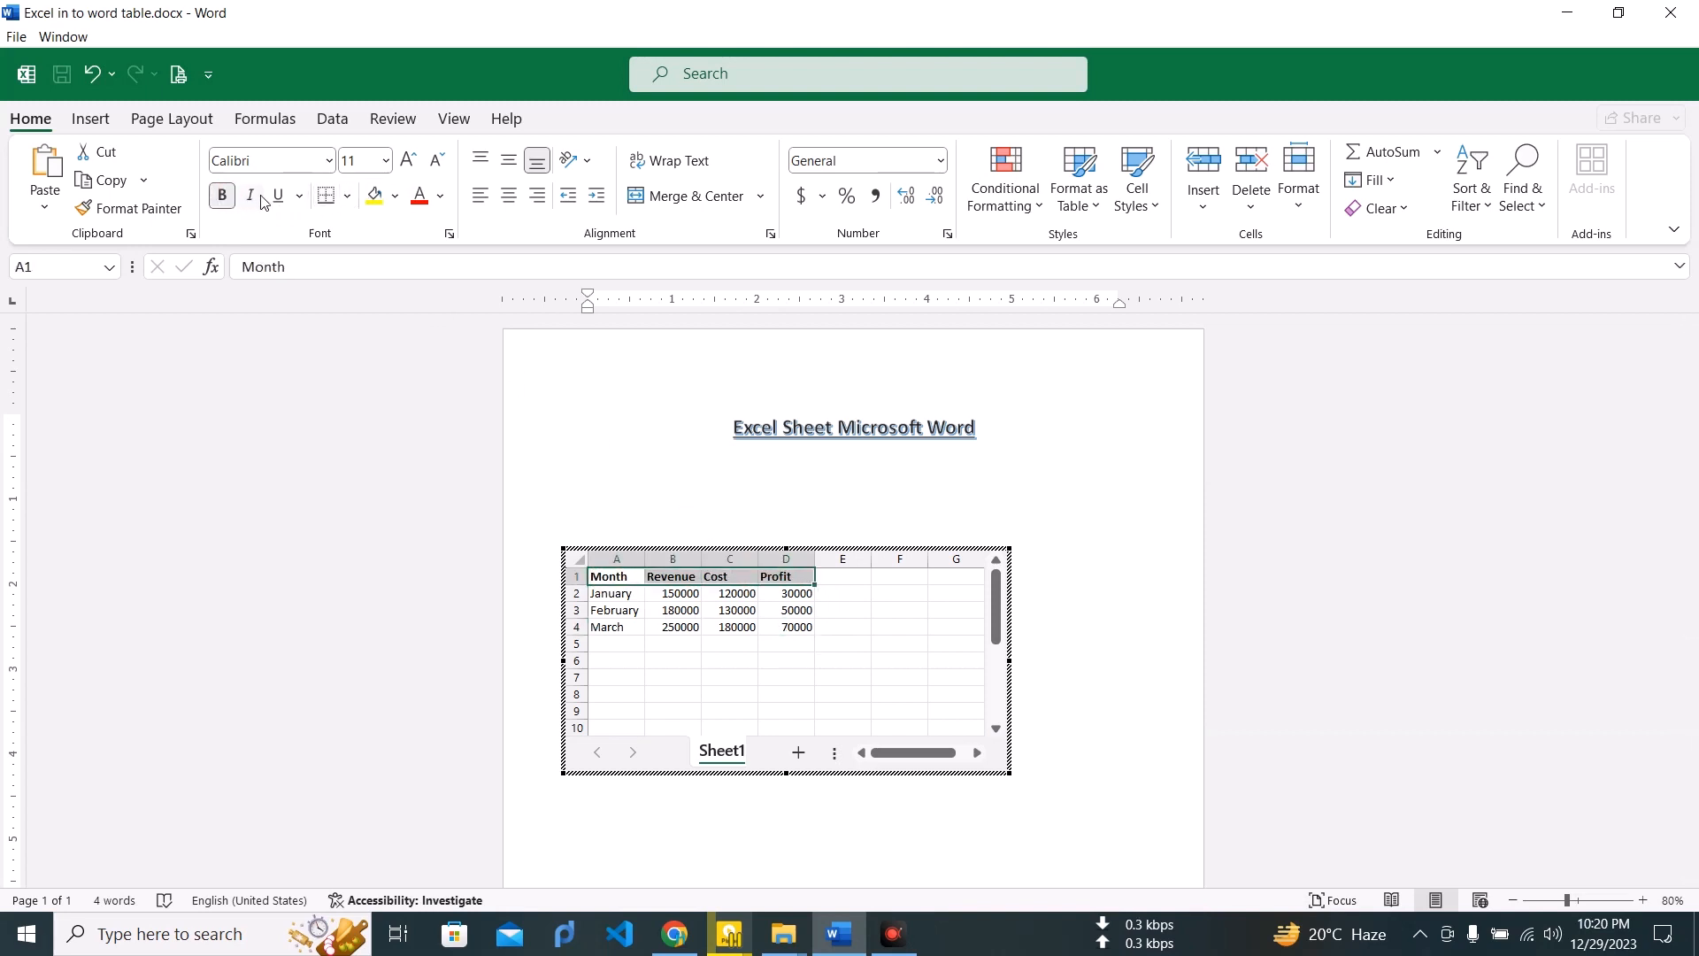
click(519, 163)
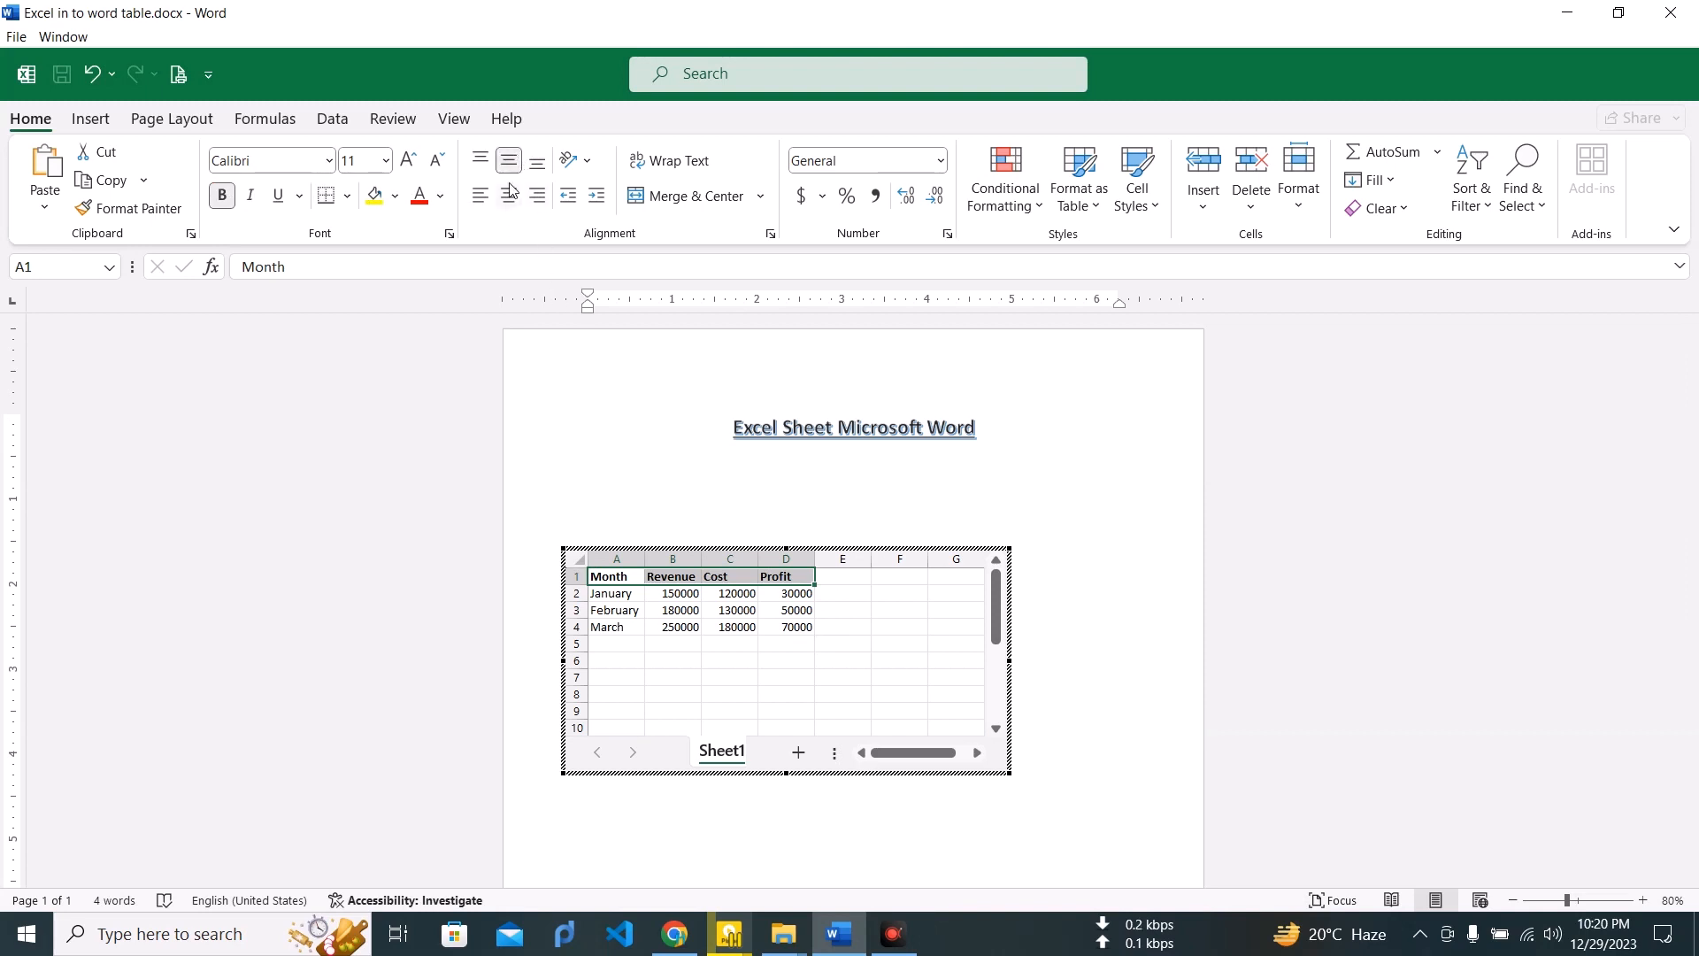
click(509, 194)
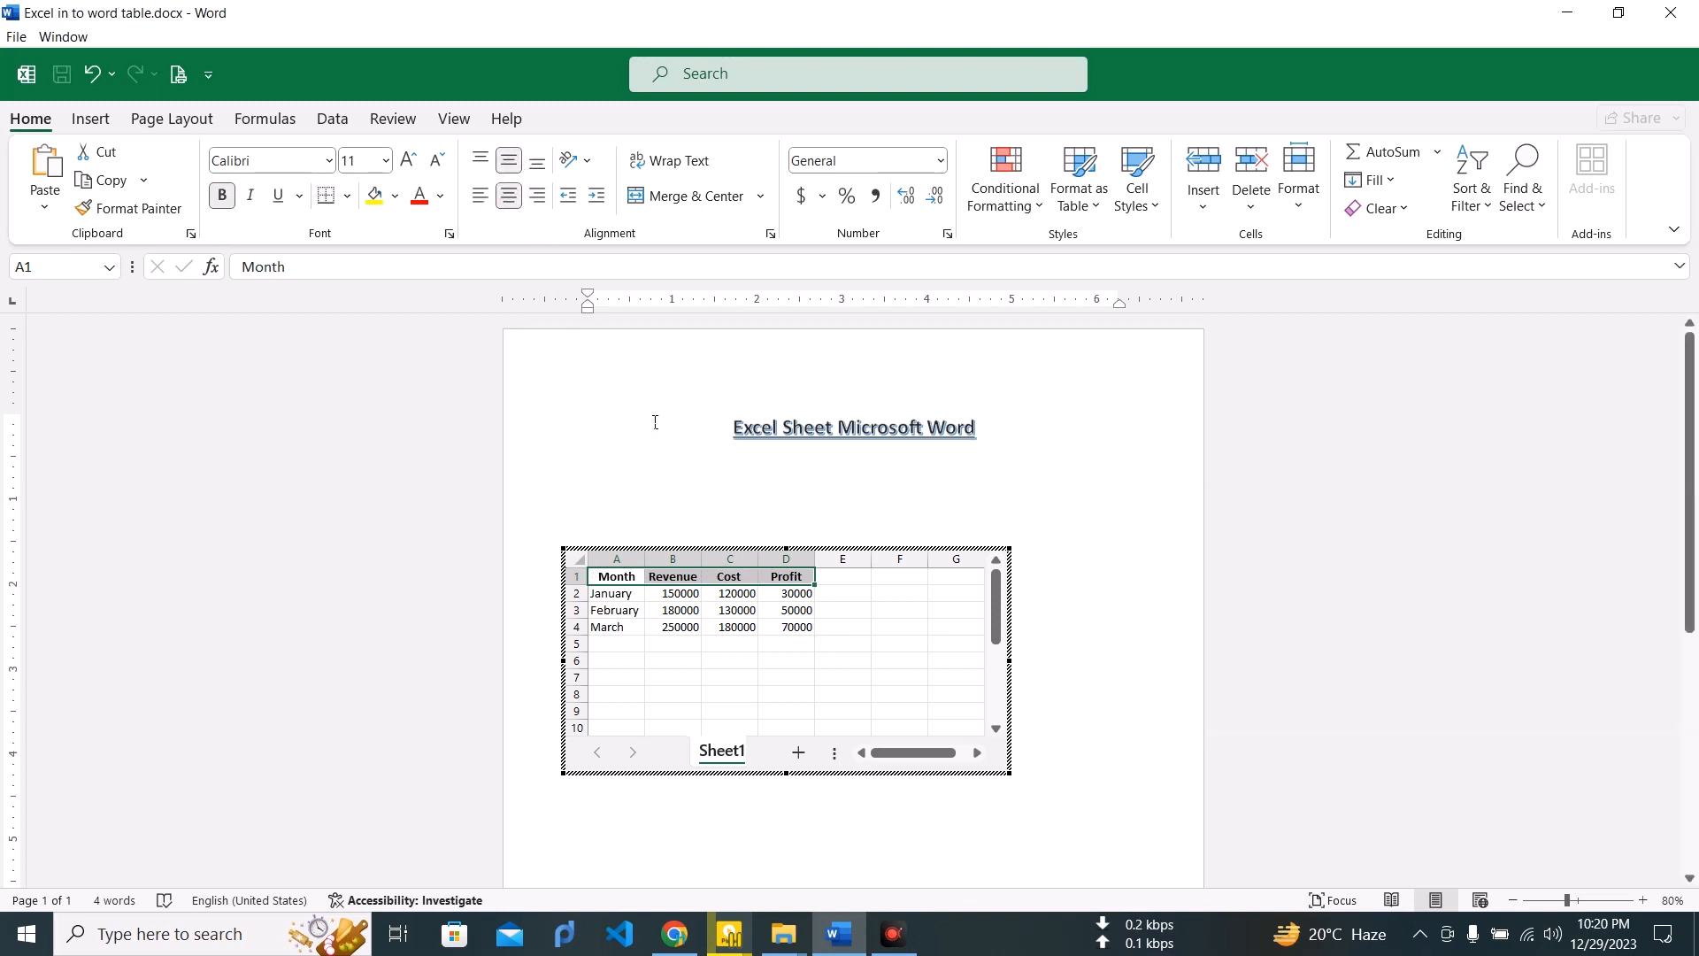
- Centre the data cells A2 to D4 horizontally and vertically
drag(790, 593, 597, 628)
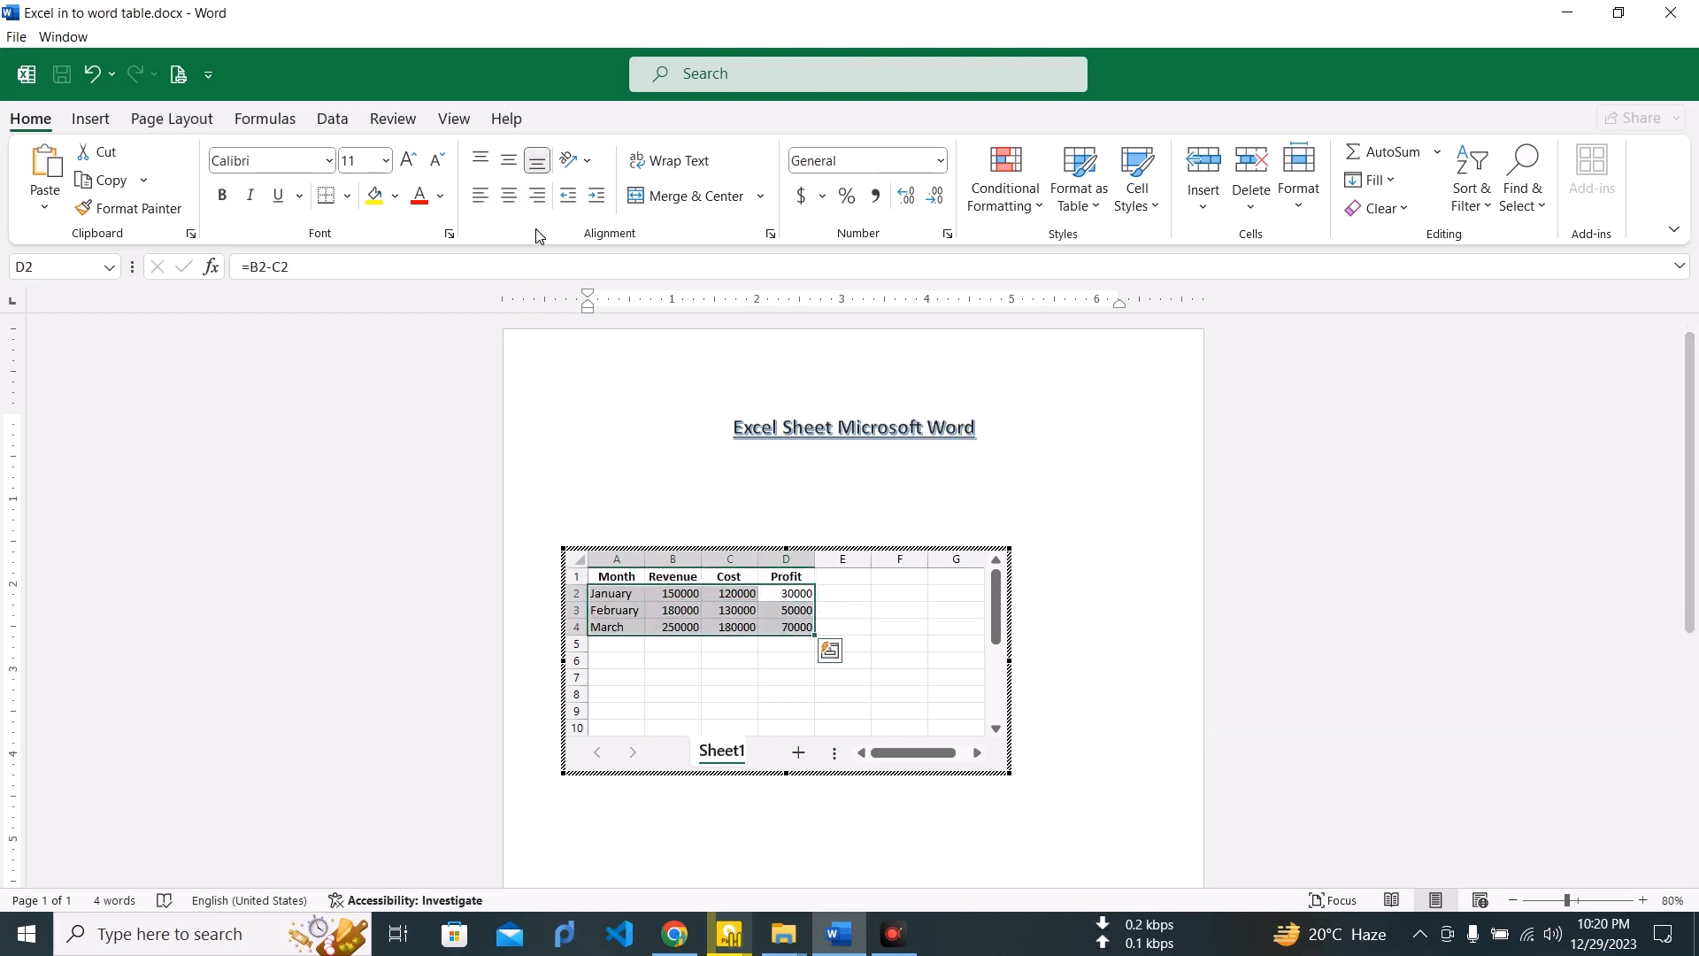
click(509, 194)
click(507, 164)
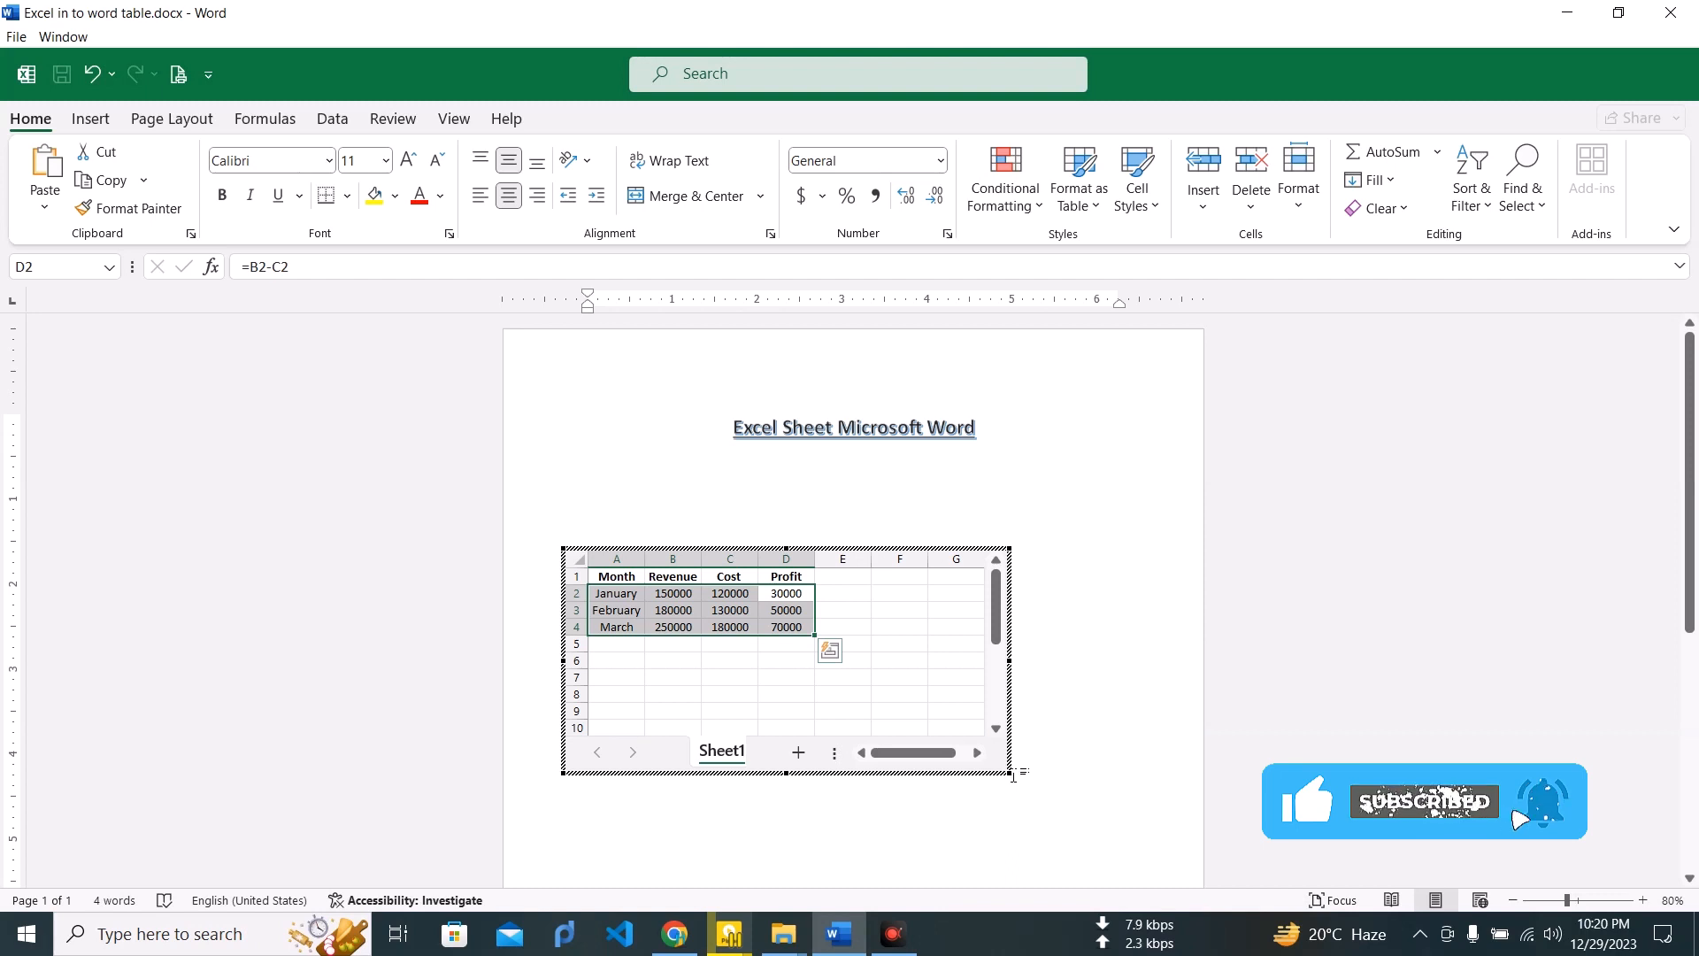
- Shrink the embedded sheet's frame to show only columns A to D and rows 1 to 4, and return to the document
drag(1012, 774, 998, 758)
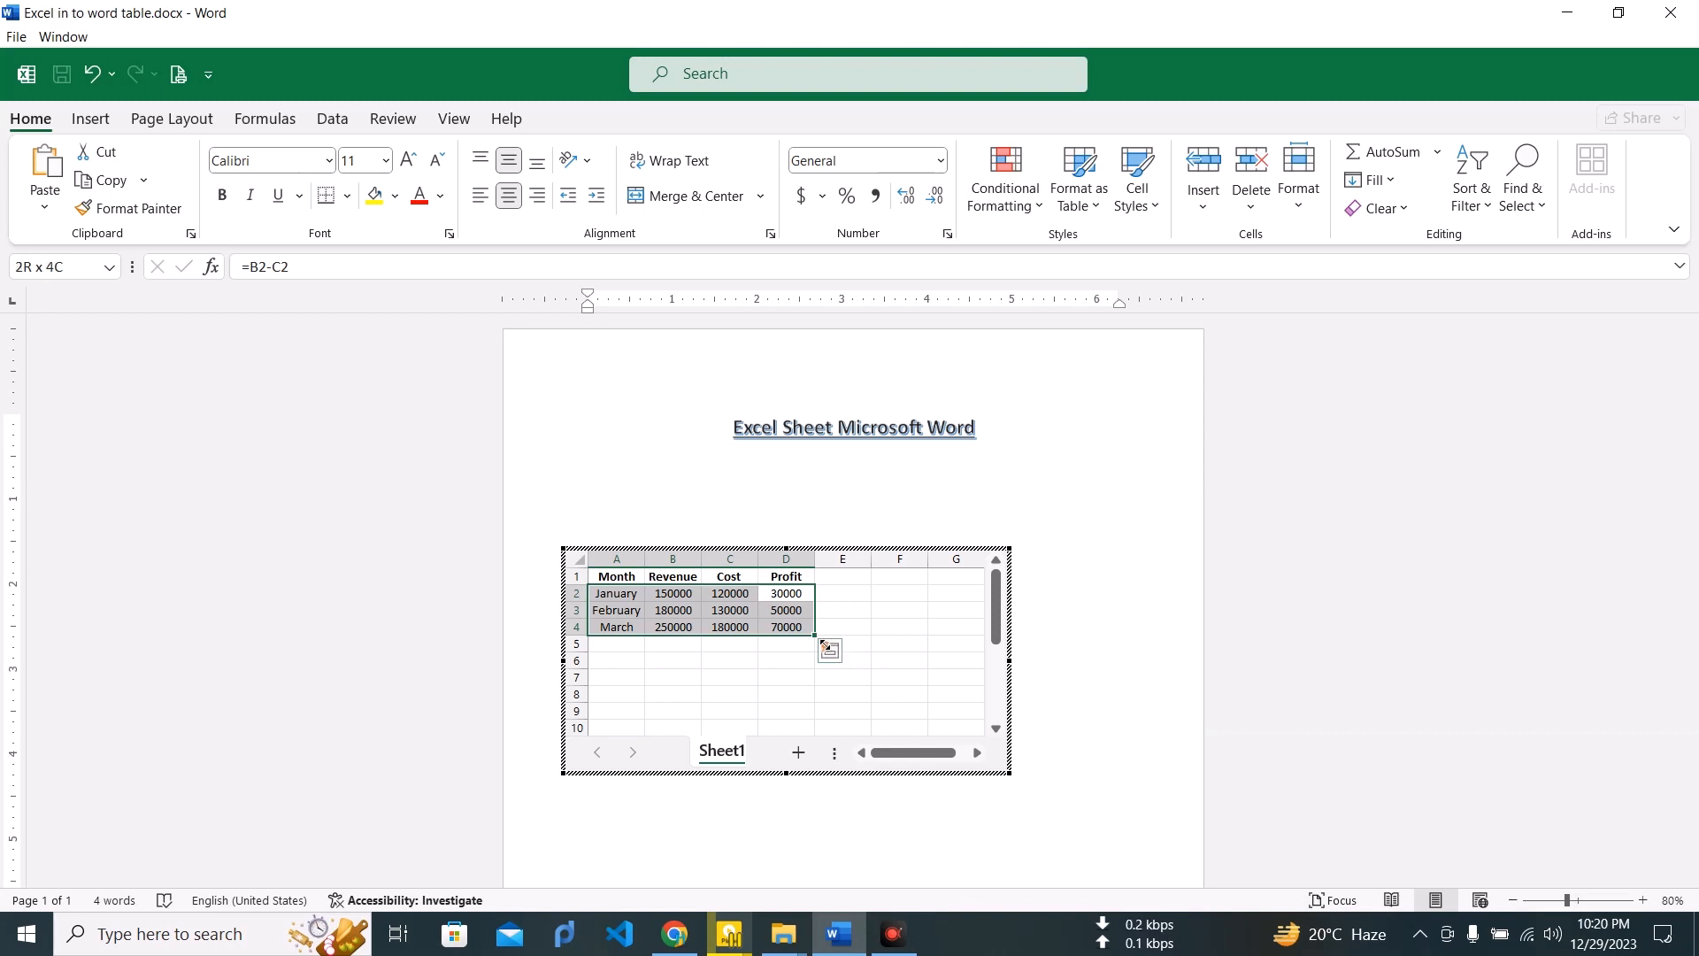
drag(823, 644, 831, 645)
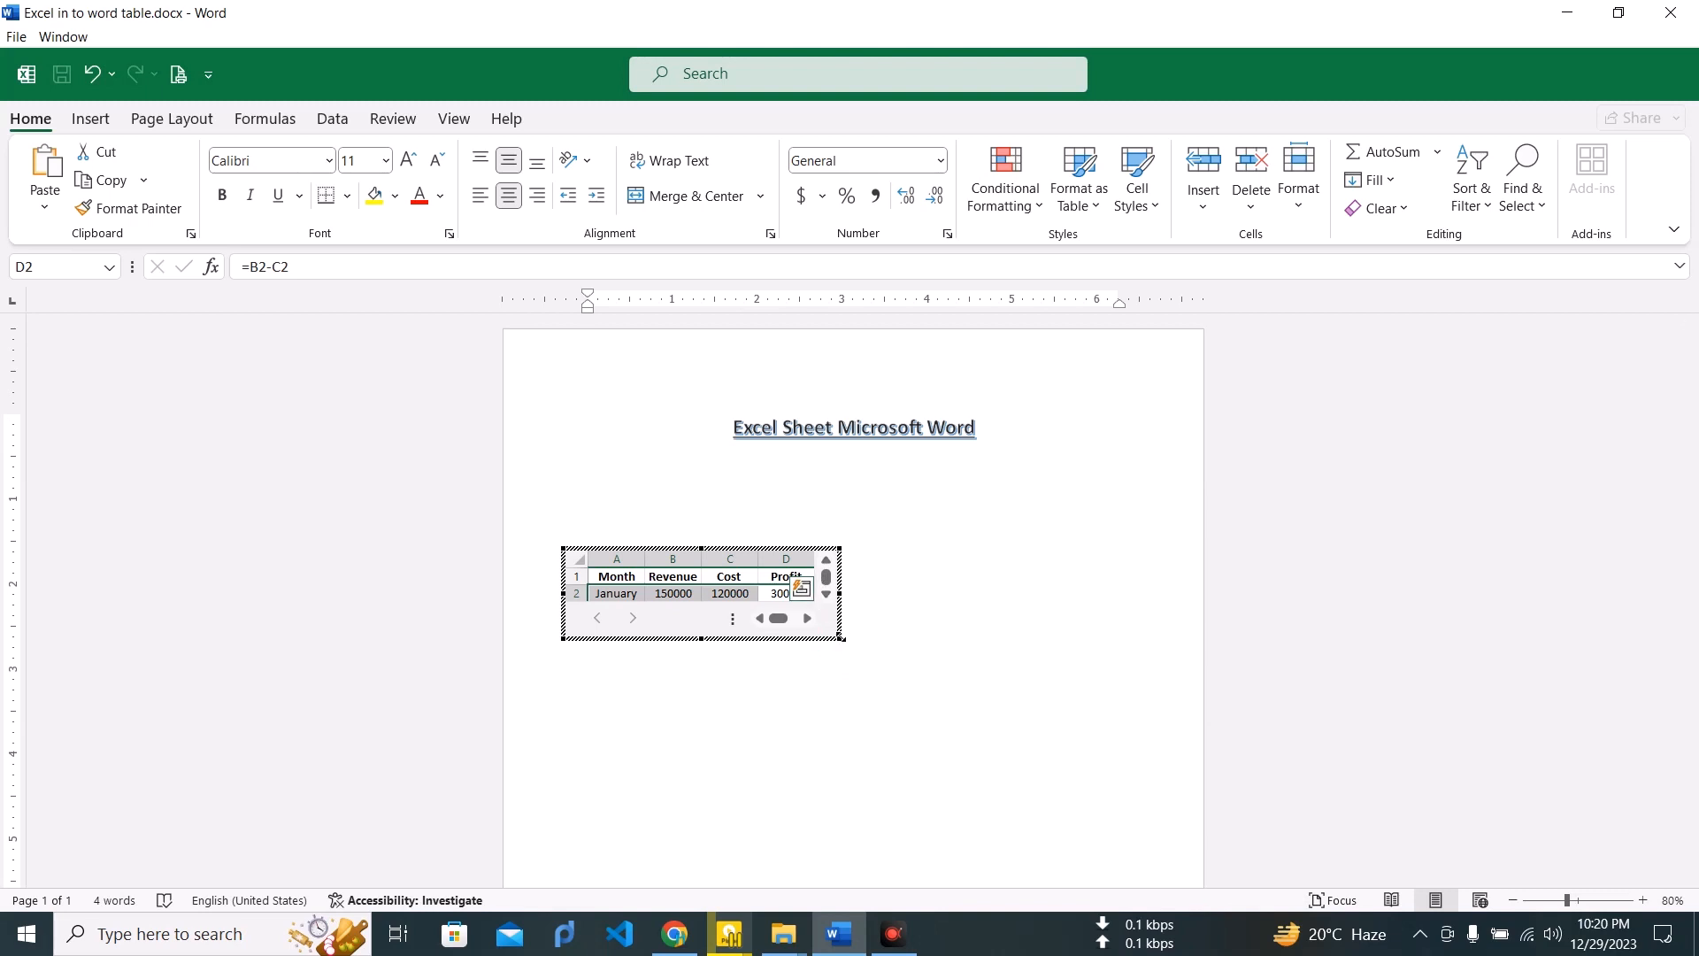
drag(840, 637, 864, 670)
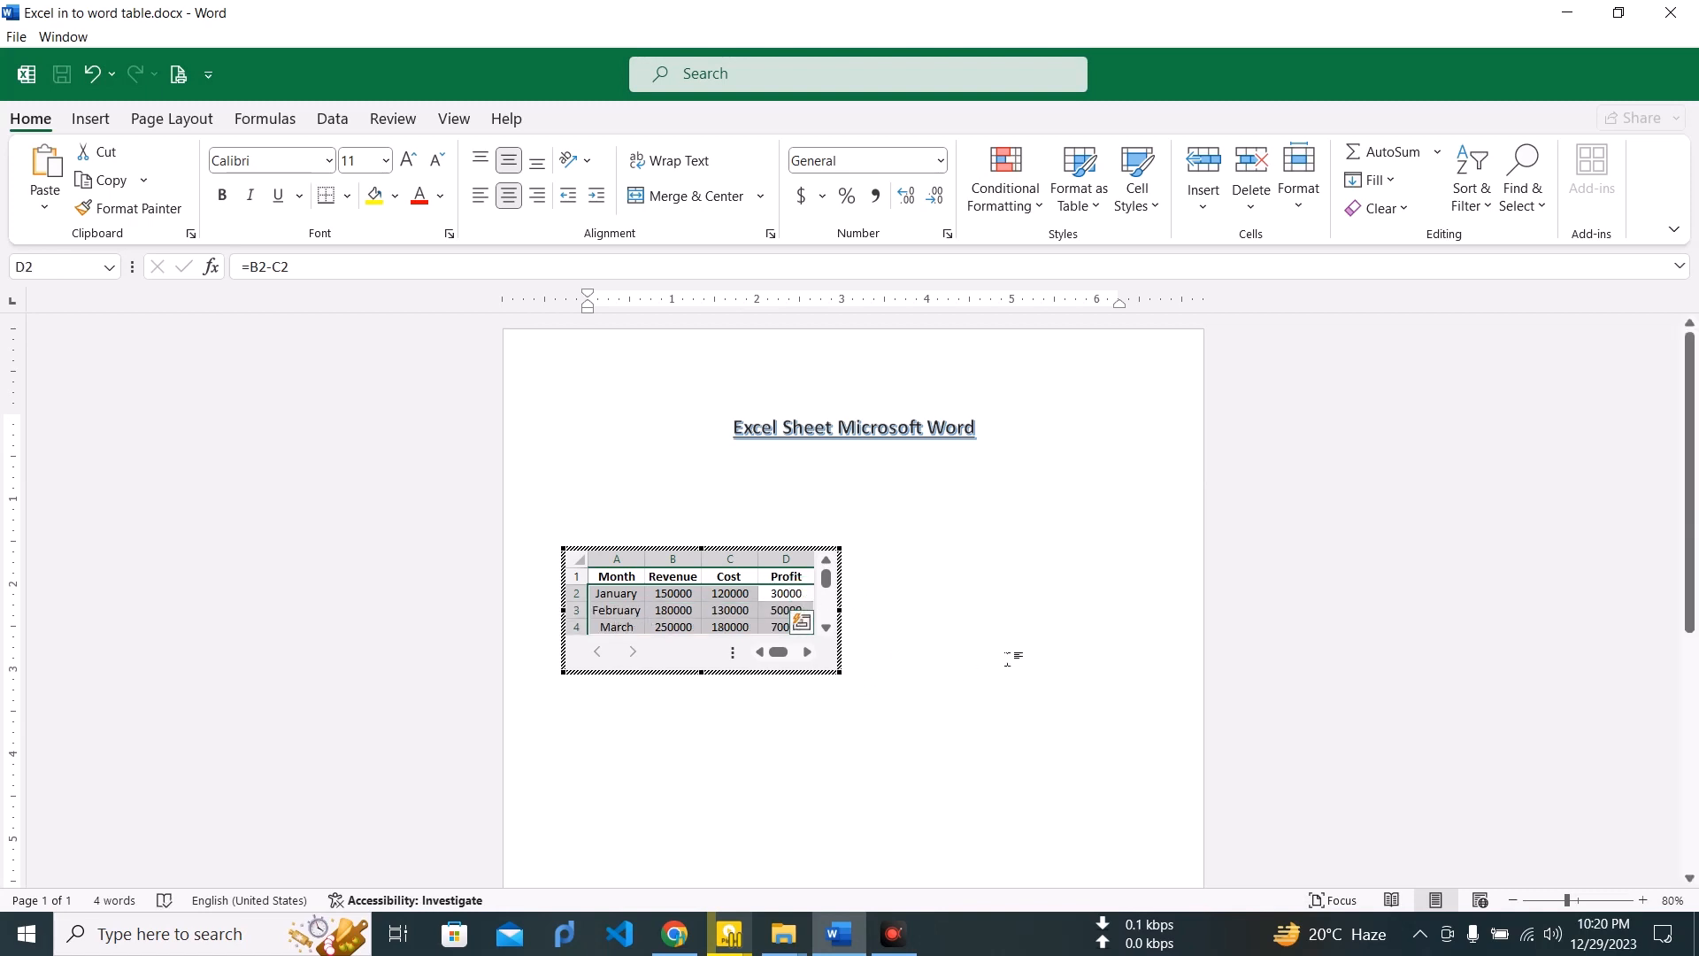
key(Down)
click(954, 609)
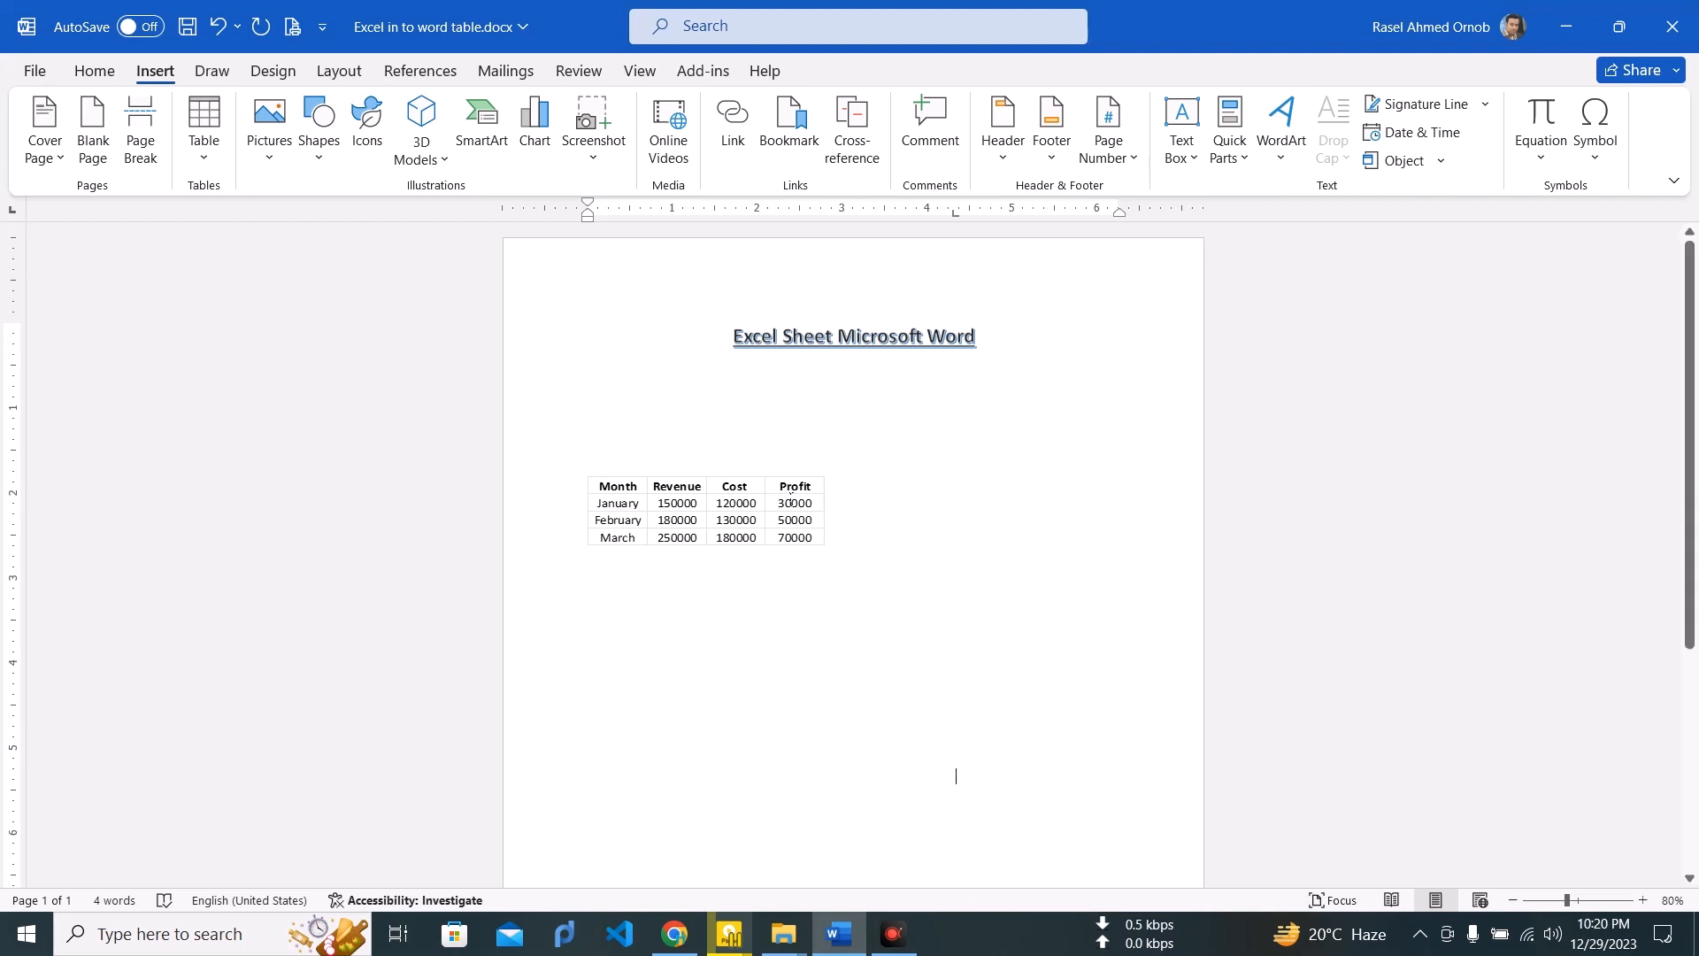
- Enlarge the embedded worksheet to nearly the full text width and move it up closer to the title
click(767, 510)
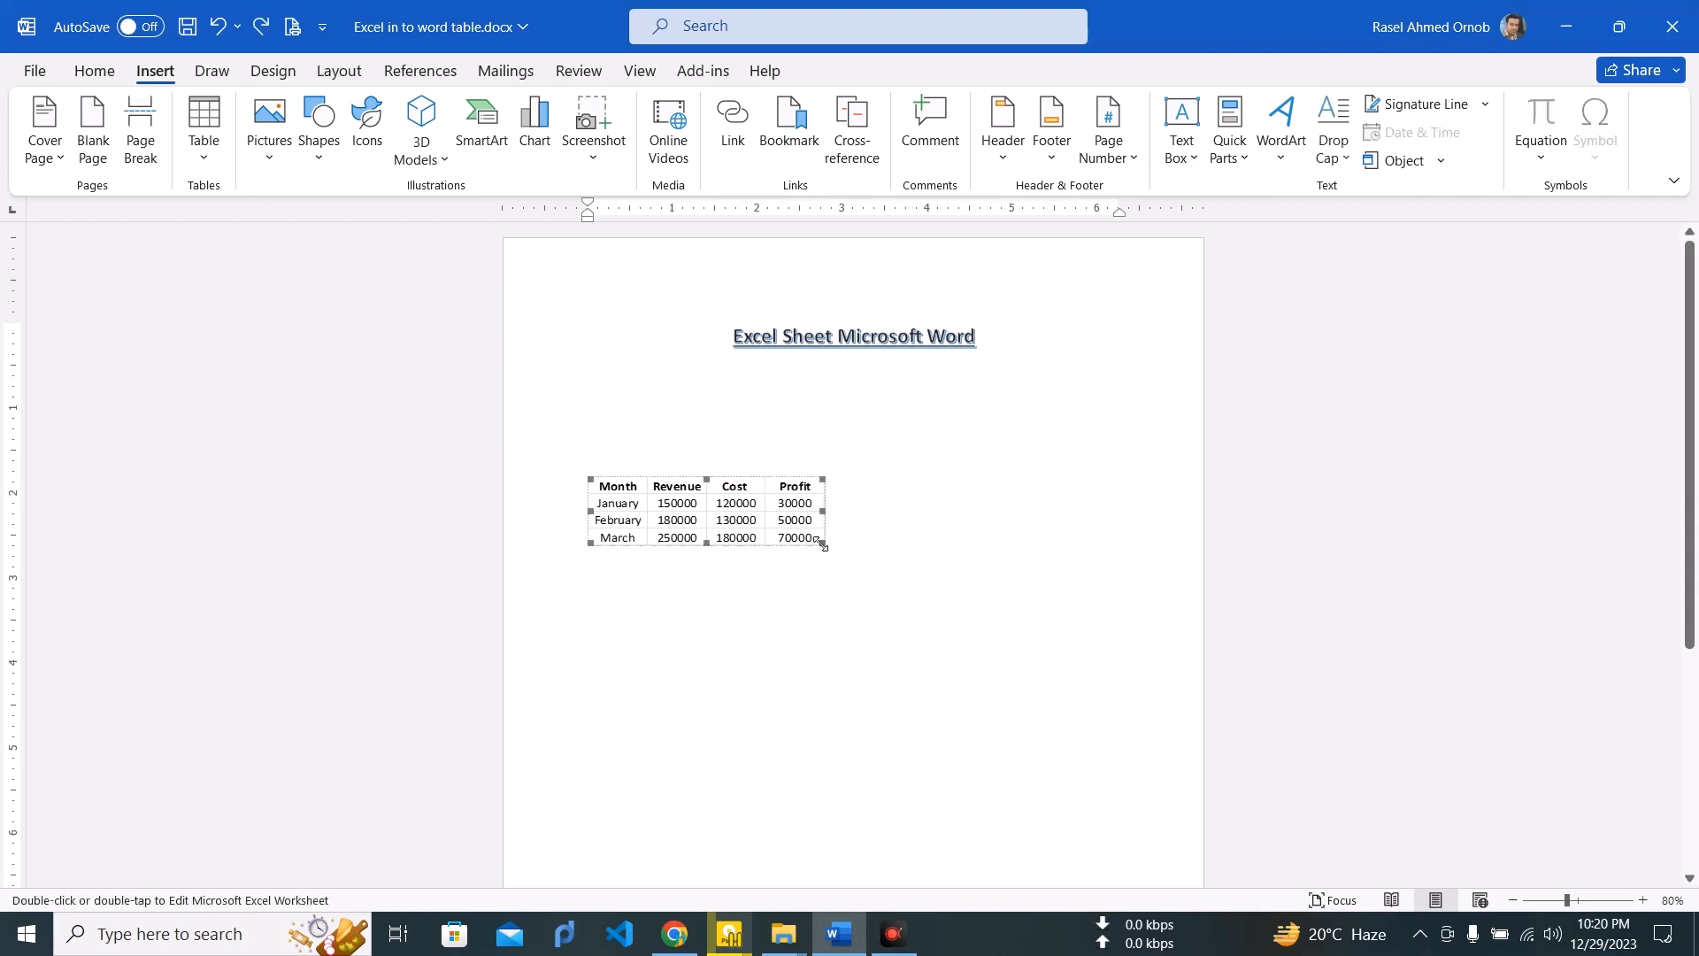
drag(823, 544, 1082, 622)
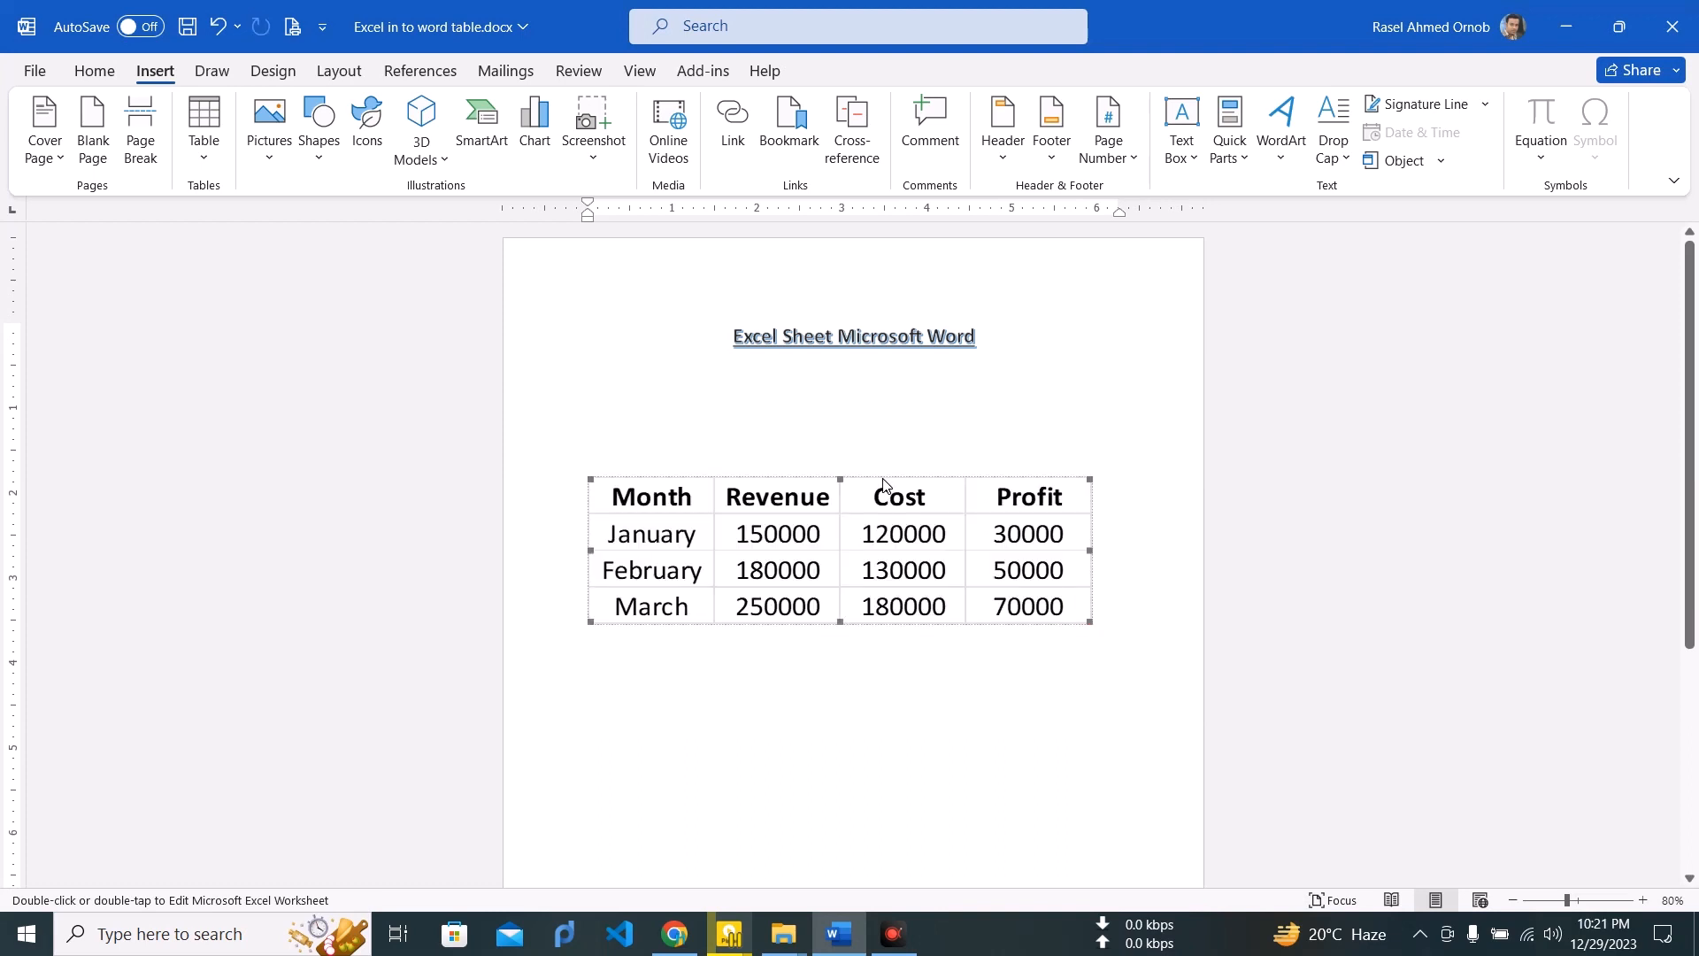
click(911, 448)
key(ctrl+v)
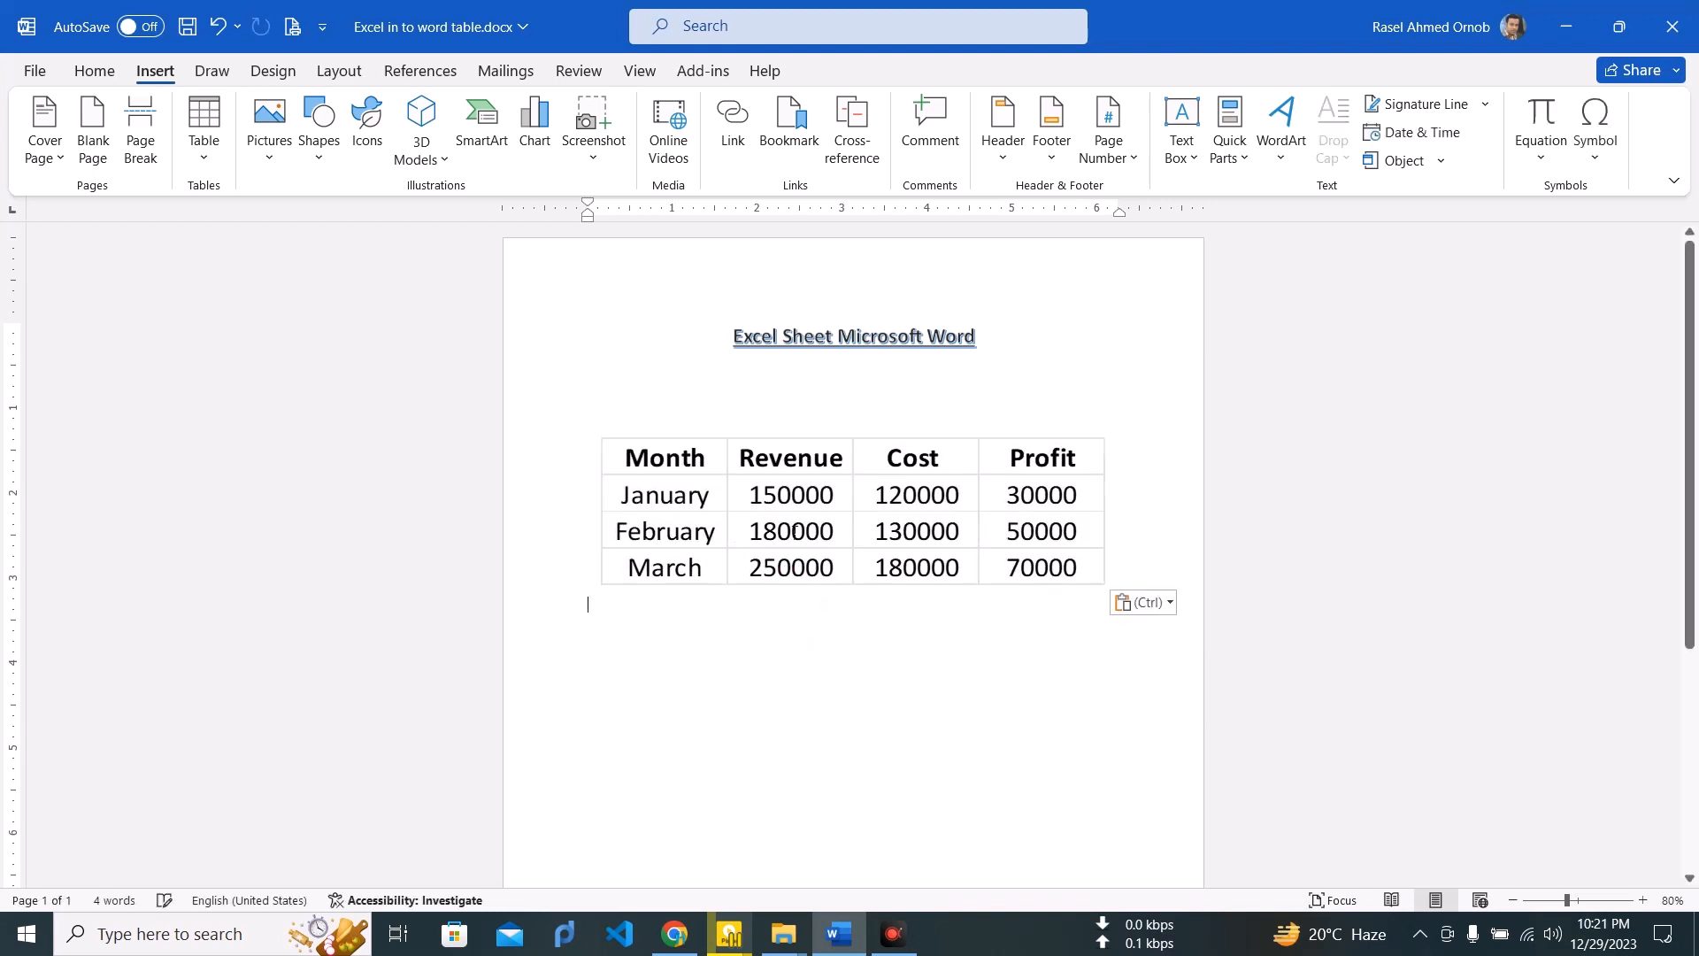
- Save and close the document
key(alt+s)
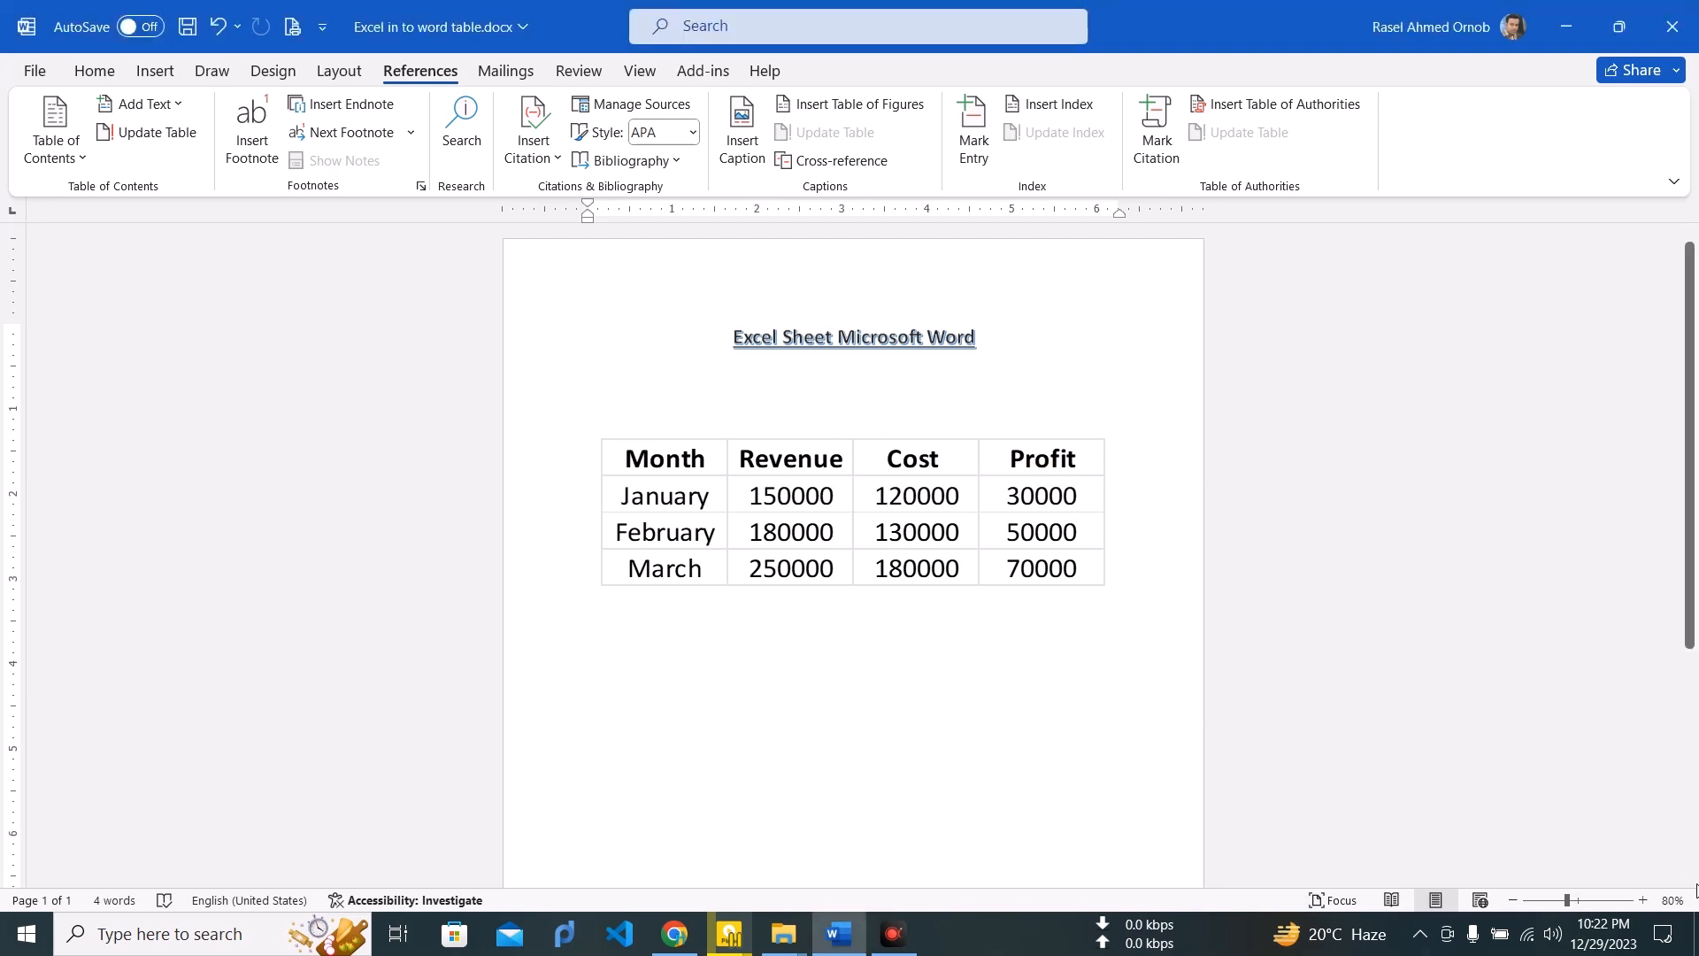
key(alt+F4)
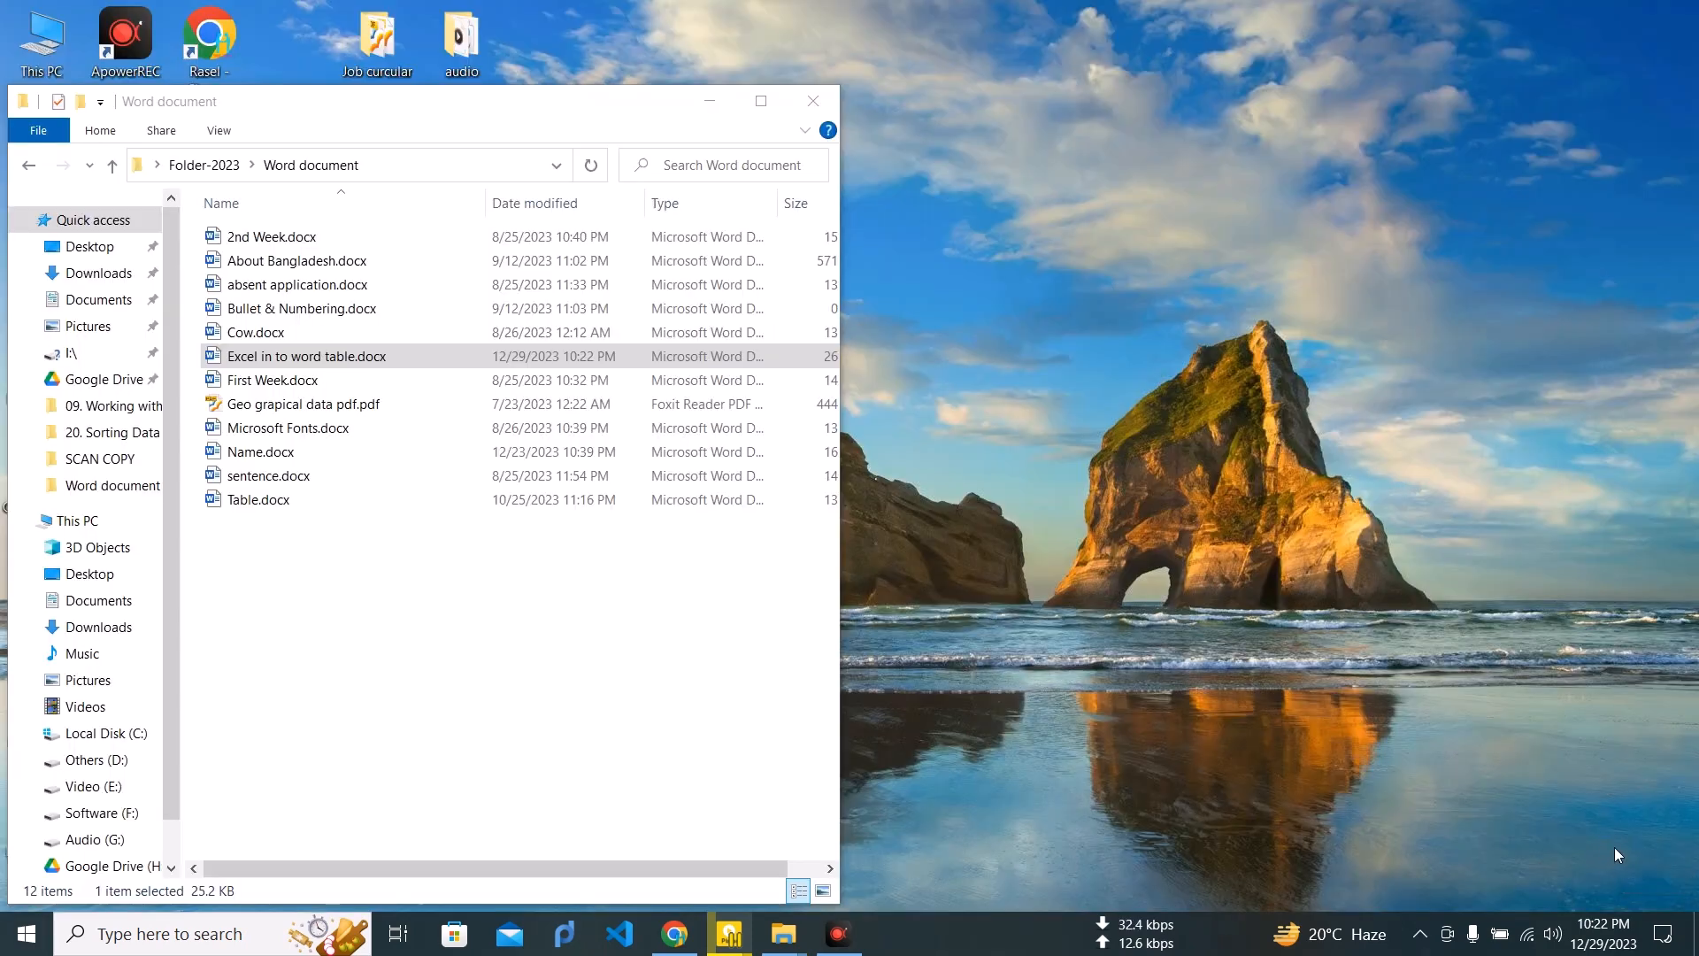